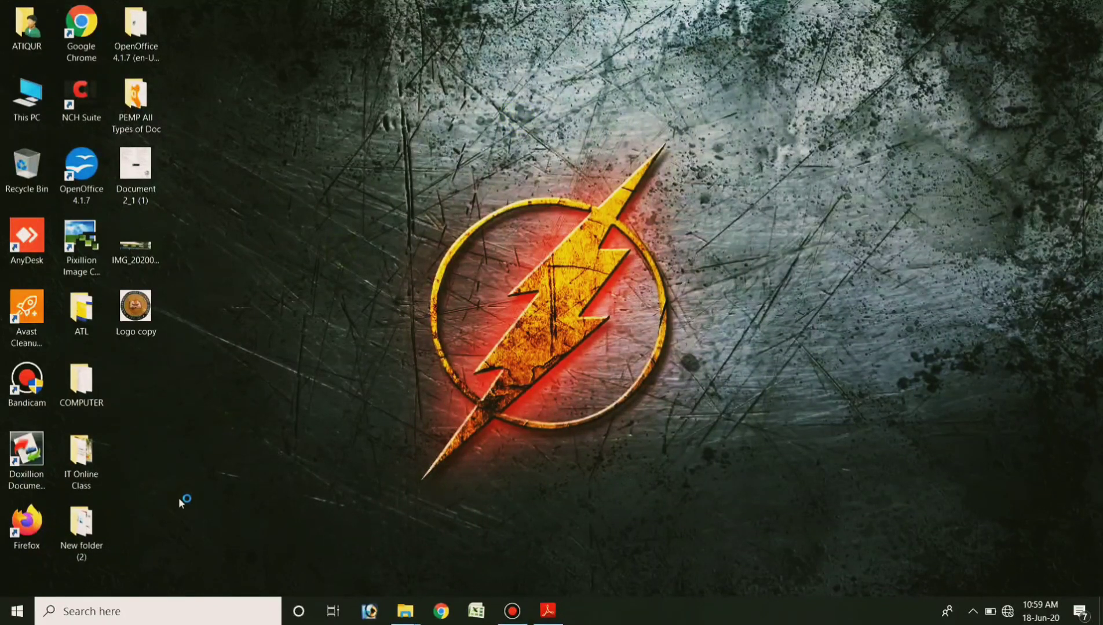
# - Launch Word 2019 by searching 'WOER' in Windows Search and picking the Word result
pyautogui.click(81, 616)
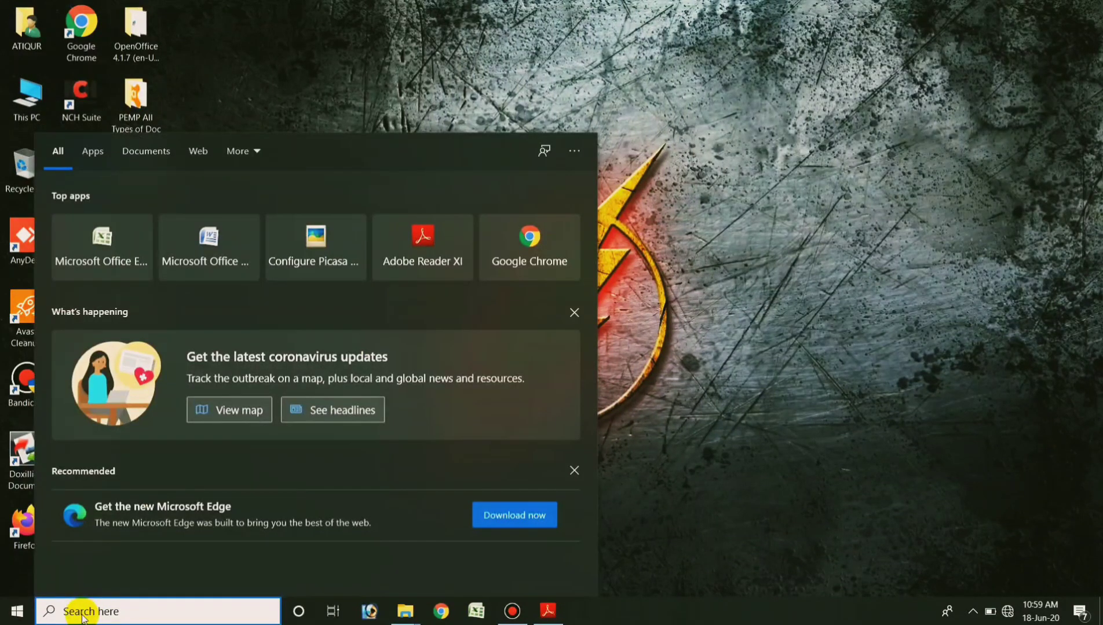
pyautogui.write('WOER')
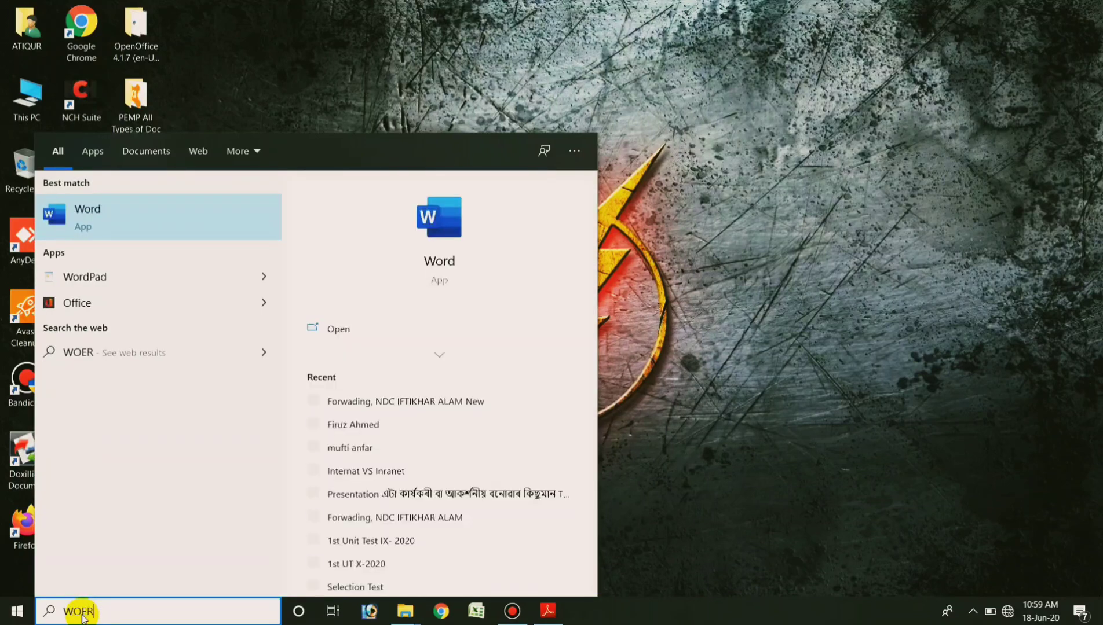
pyautogui.click(138, 218)
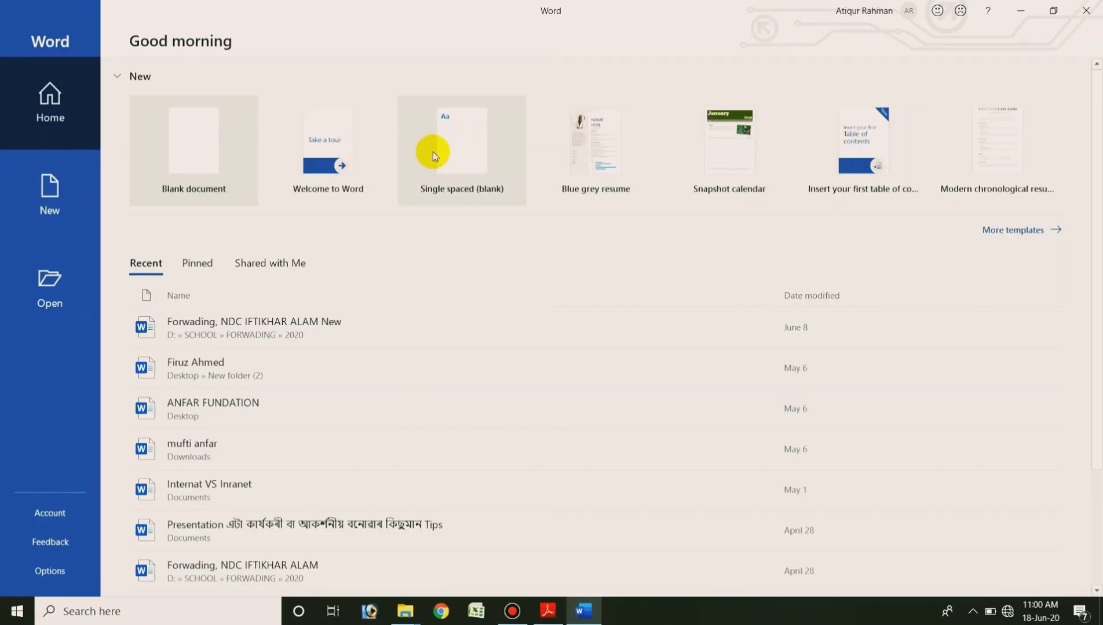
# - Create a new blank document, glance at the Insert commands, and return to Home
pyautogui.click(181, 161)
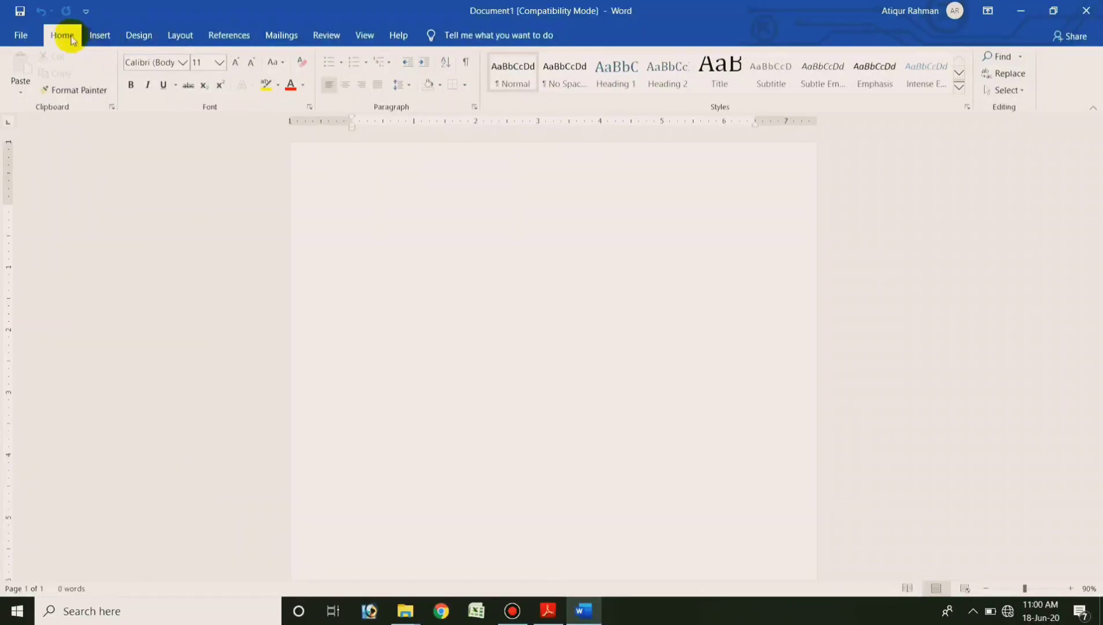
pyautogui.click(93, 36)
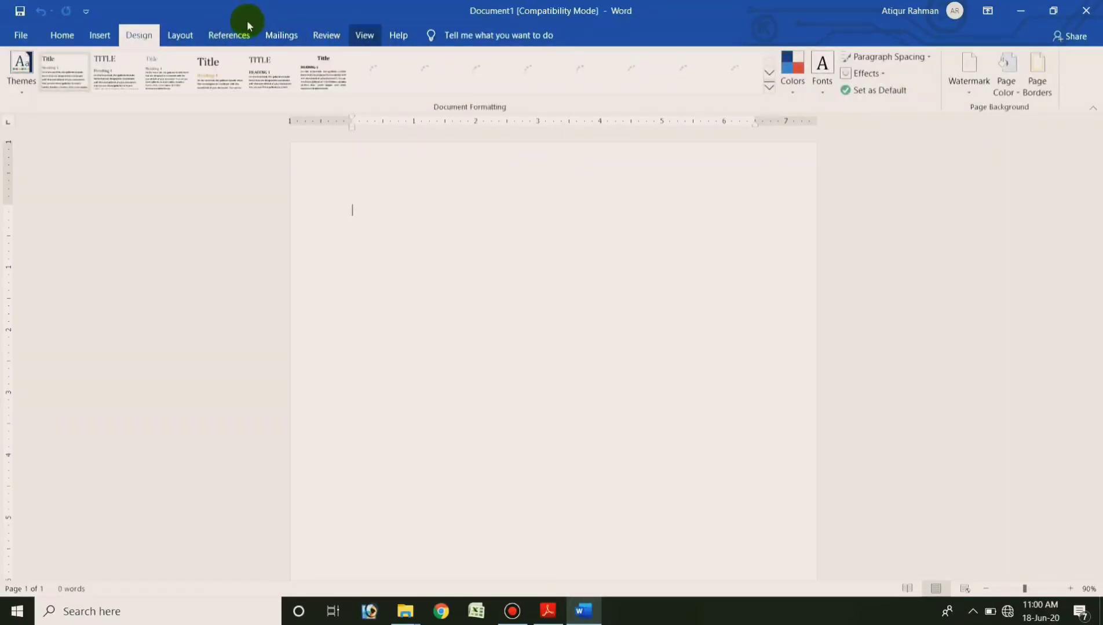
pyautogui.click(62, 39)
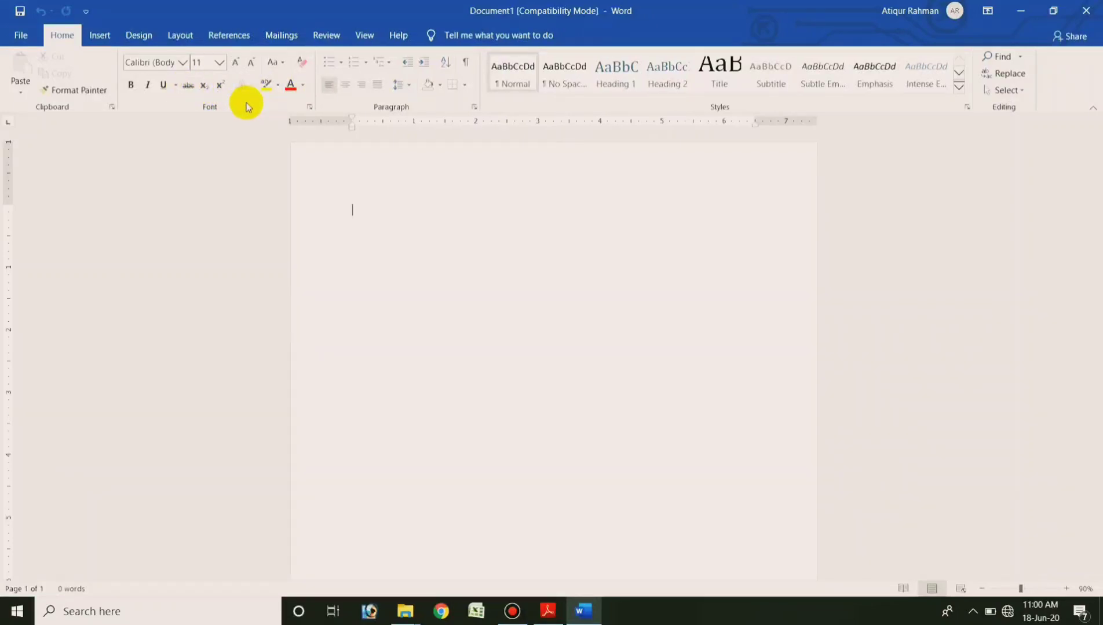
# - Type 'NILBAGAN MODEL HS SCHOOL' on the first line of the blank page
pyautogui.click(374, 210)
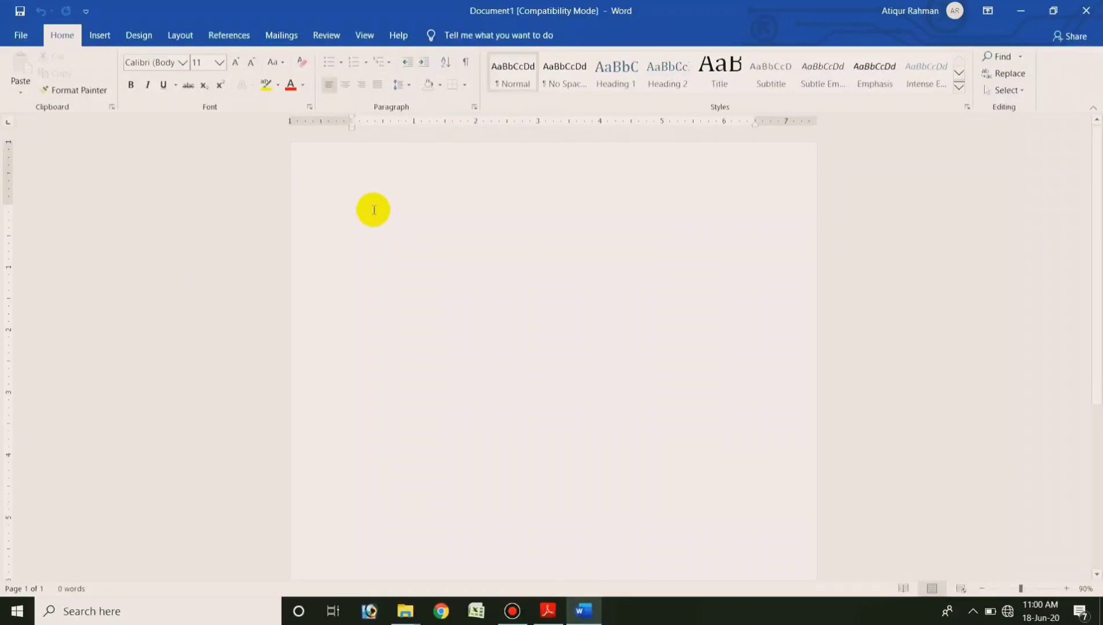
pyautogui.write('NILBAGAN')
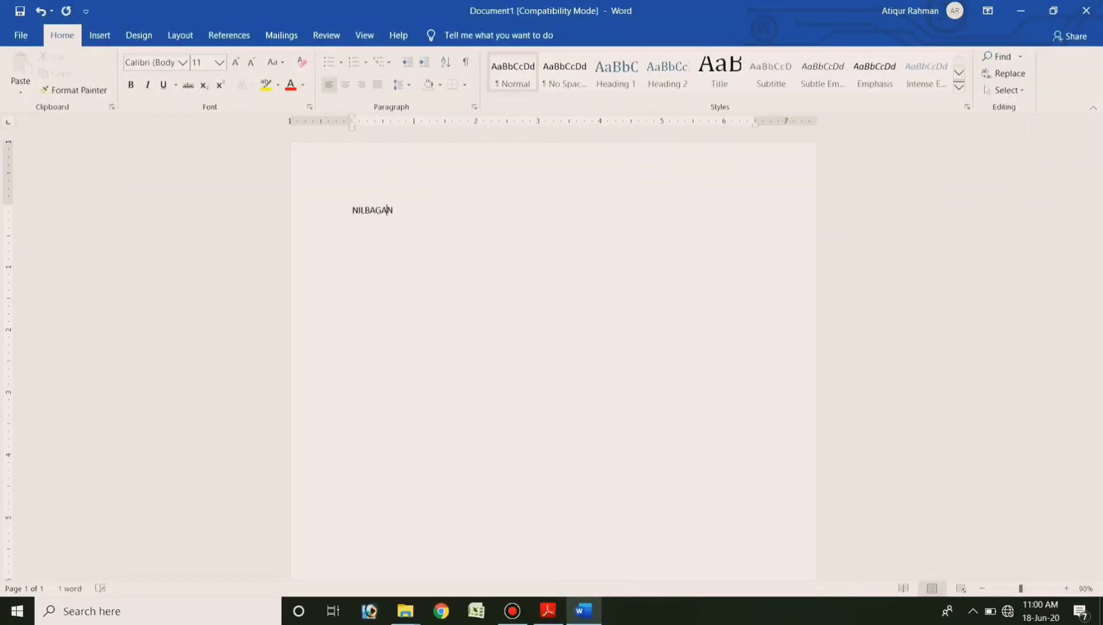
pyautogui.write(' MODEL HS SCHOOL')
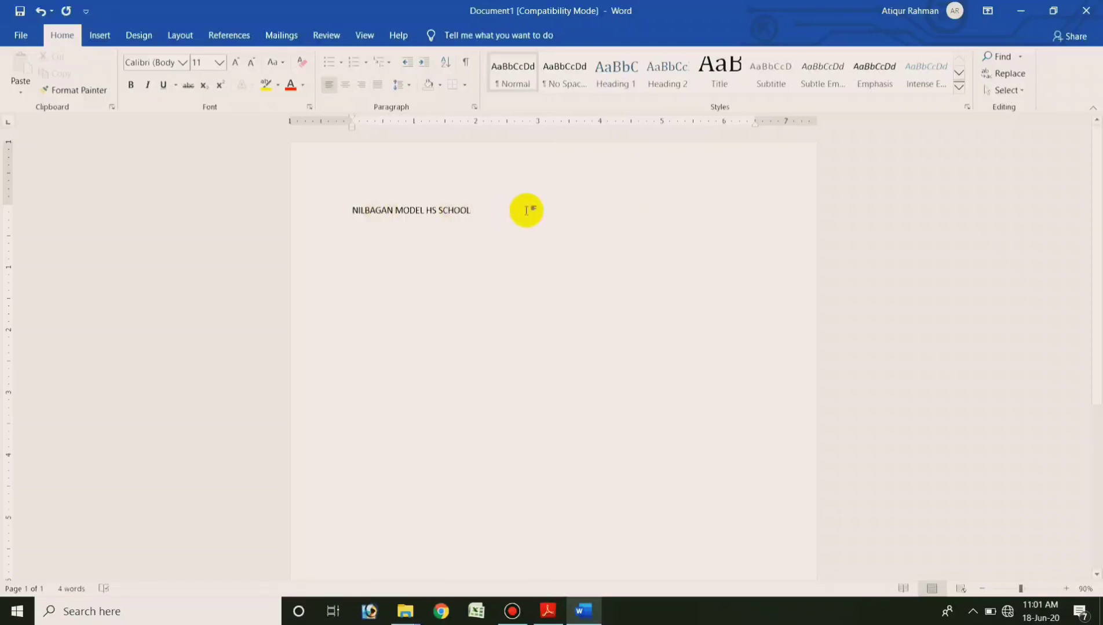
pyautogui.moveTo(479, 210); pyautogui.dragTo(376, 212)
pyautogui.click(466, 226)
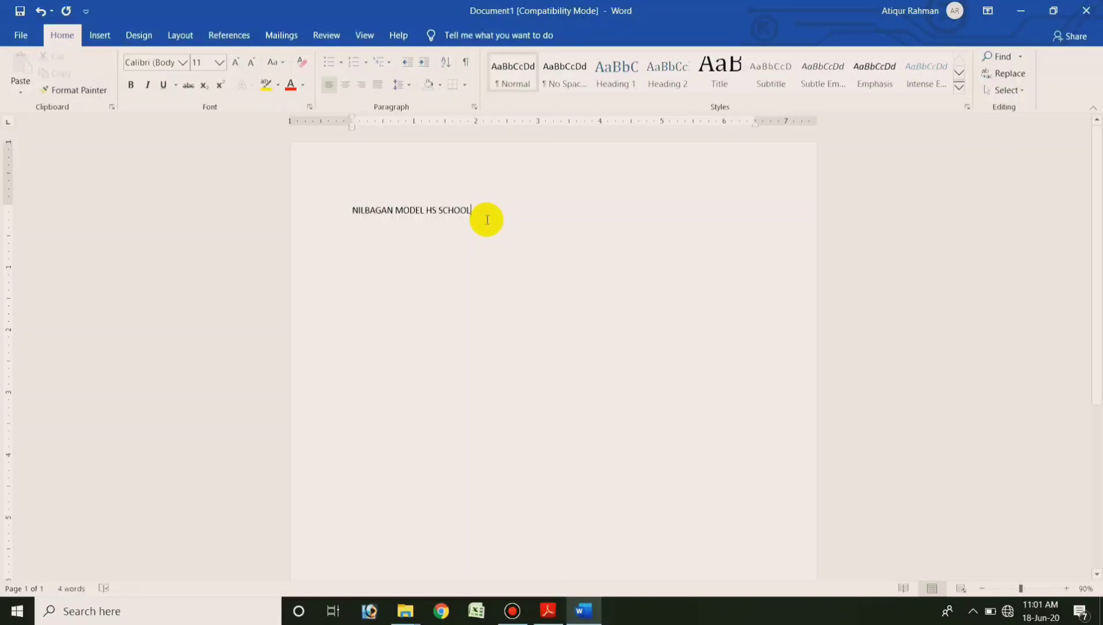
# - Select all text and set the heading's font to Arial Black
pyautogui.hotkey('ctrl', 'a')
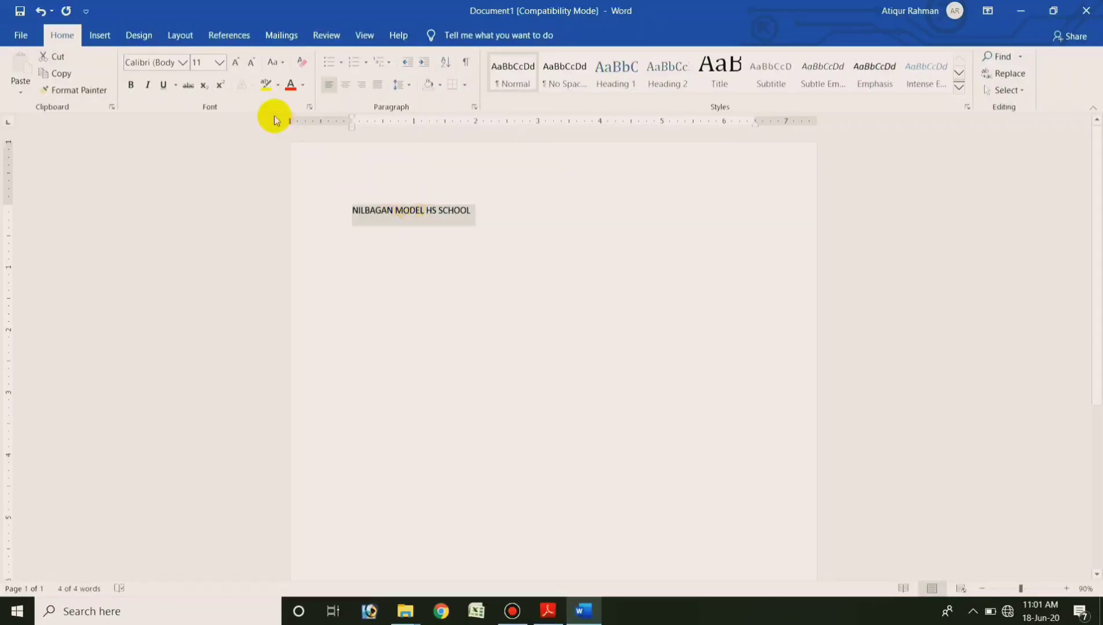
pyautogui.click(183, 62)
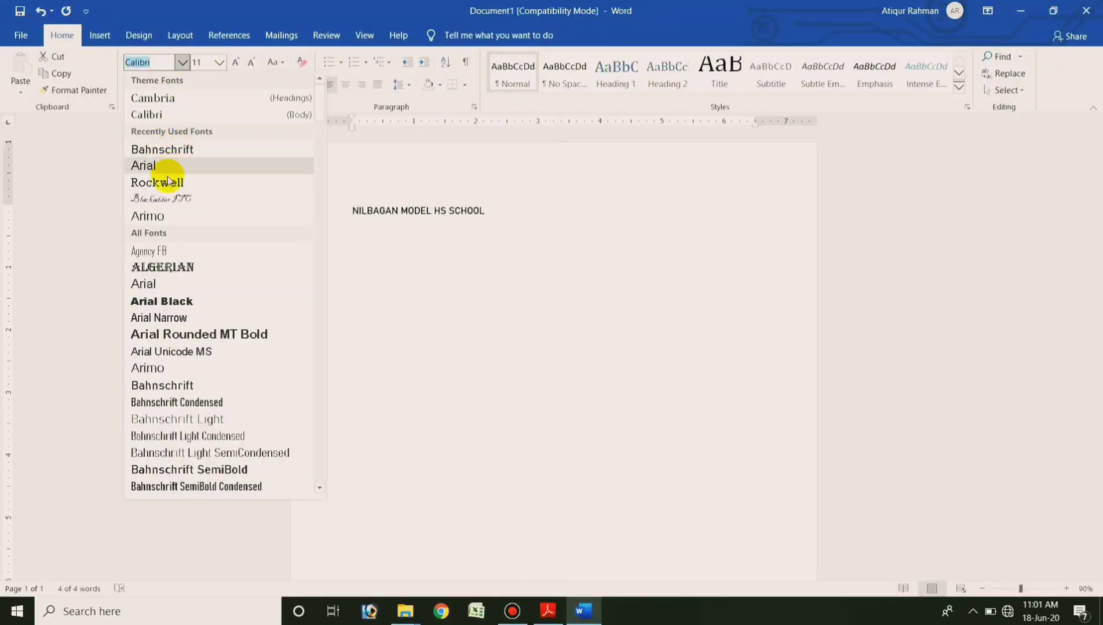
pyautogui.click(163, 302)
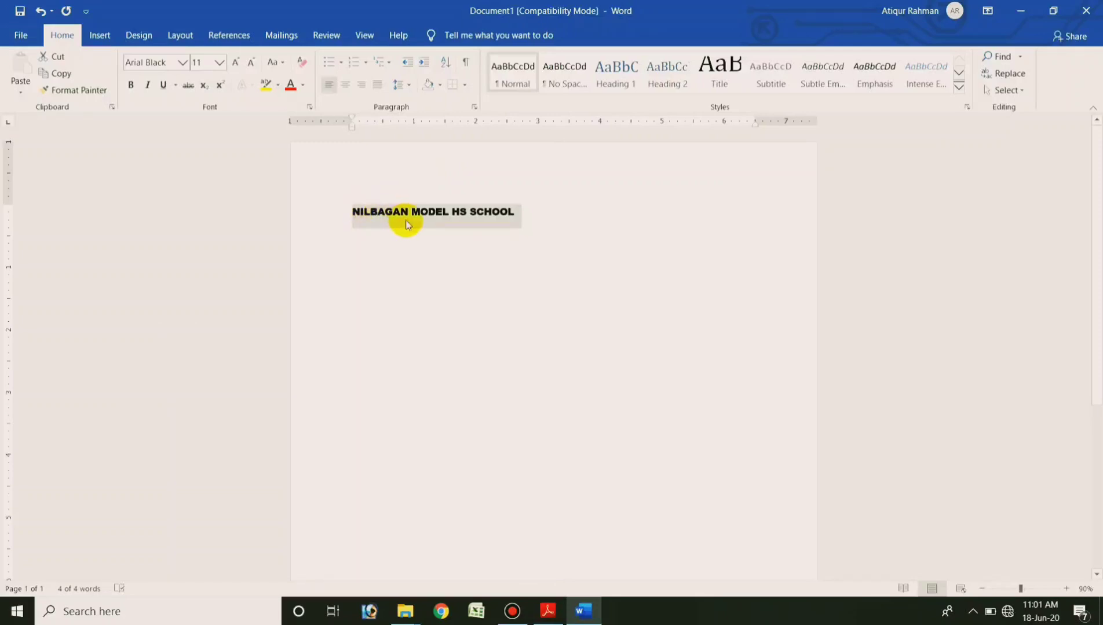
# - Try the heading at 36 and 100 pt, then settle on 14 pt and reselect it
pyautogui.click(219, 64)
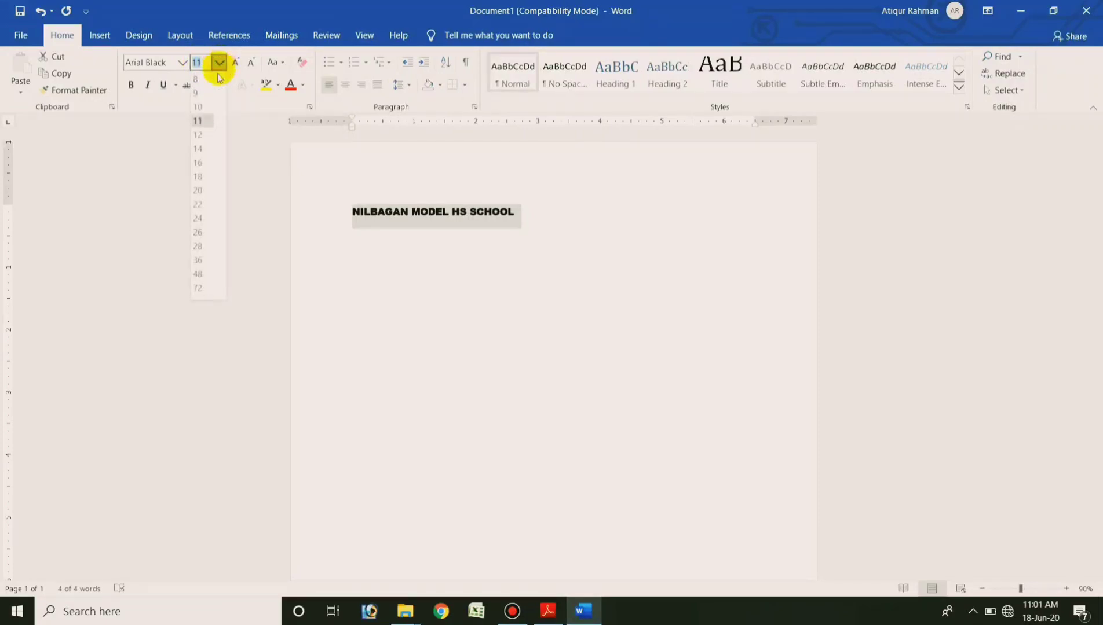
pyautogui.click(198, 261)
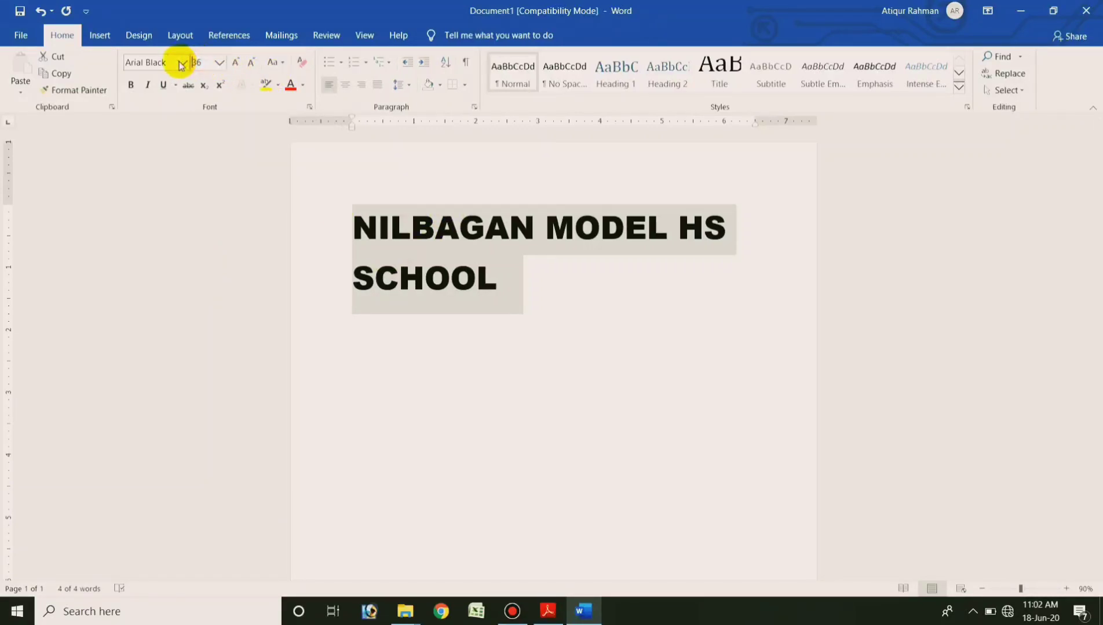
pyautogui.click(201, 62)
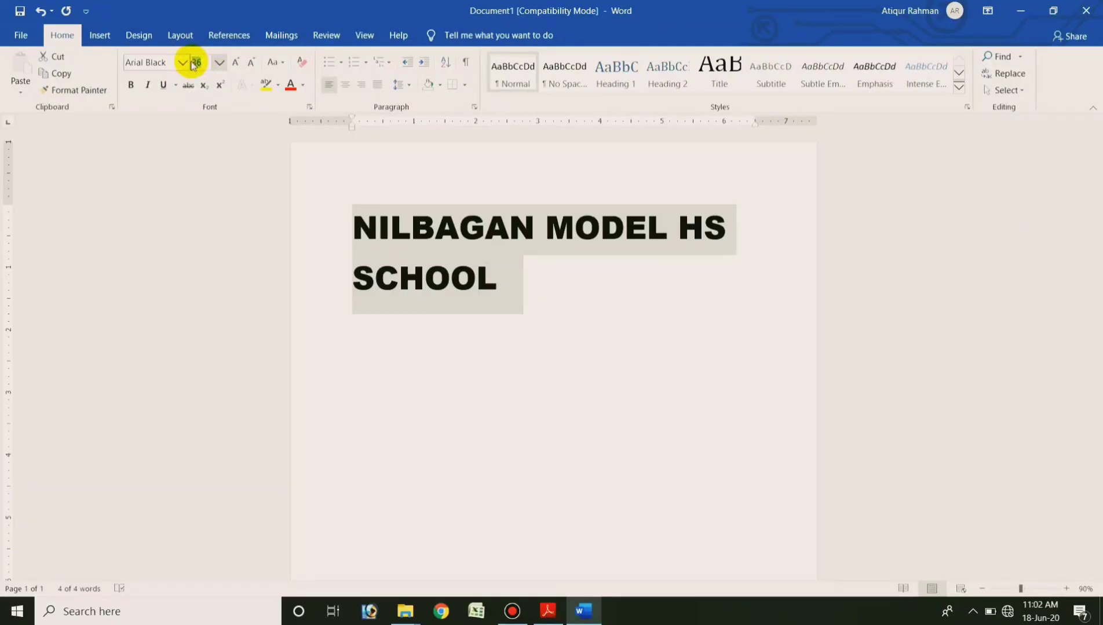
pyautogui.write('100')
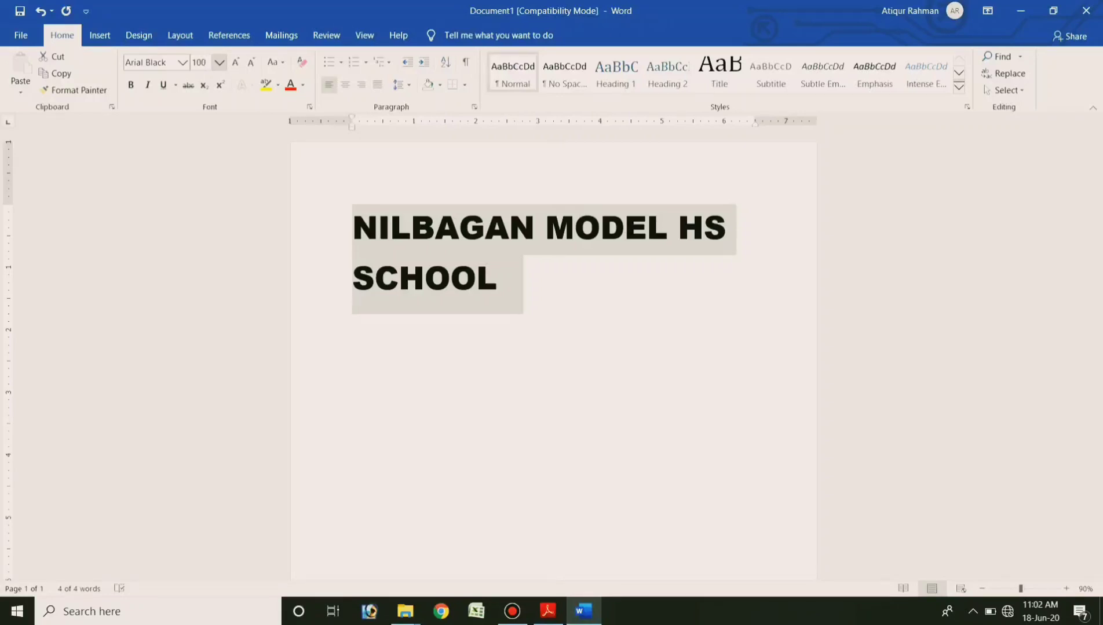
pyautogui.press('Return')
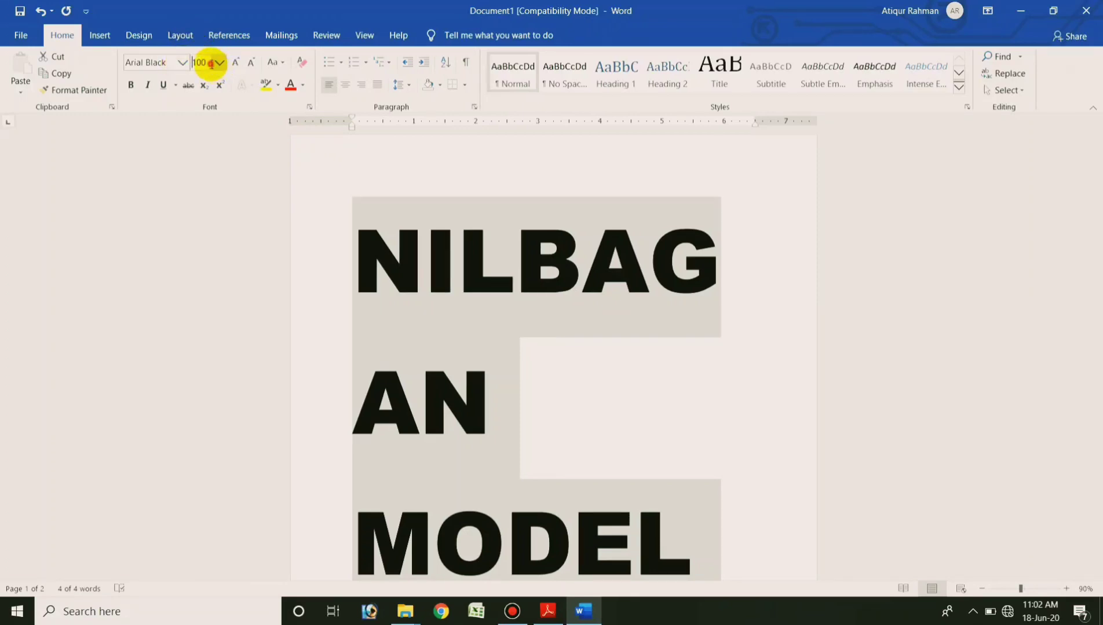
pyautogui.click(212, 65)
pyautogui.write('1')
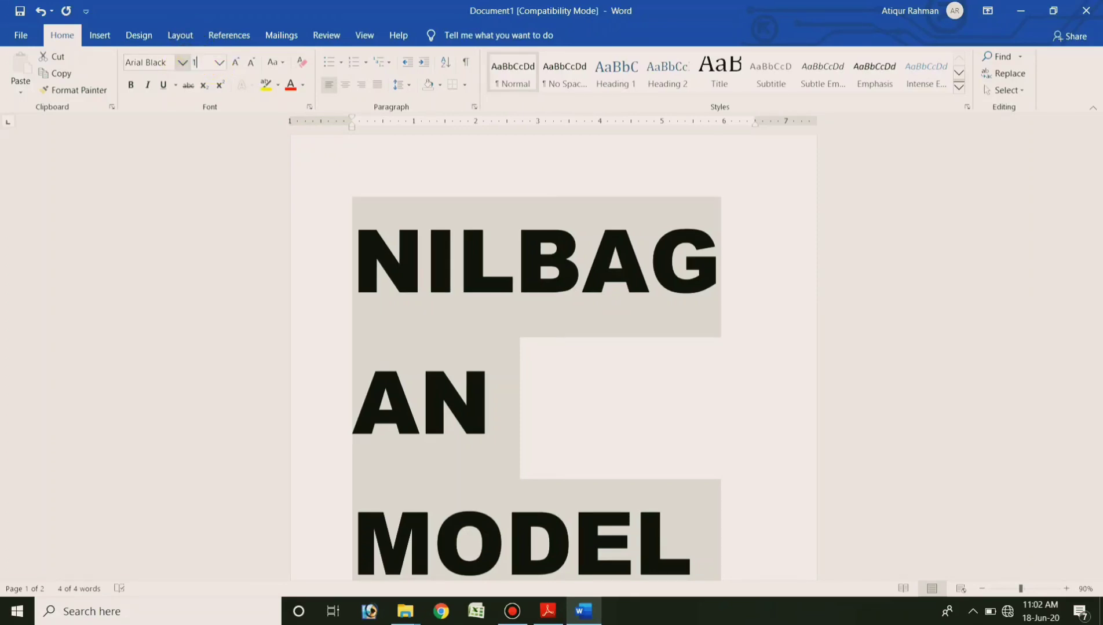
pyautogui.write('4')
pyautogui.press('Return')
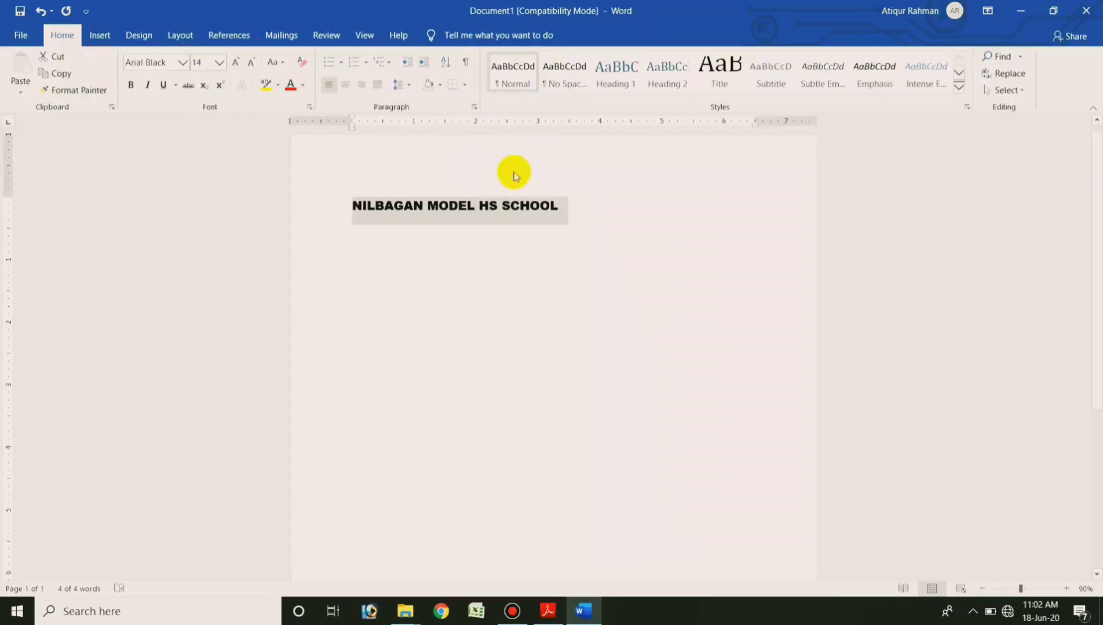
pyautogui.click(603, 226)
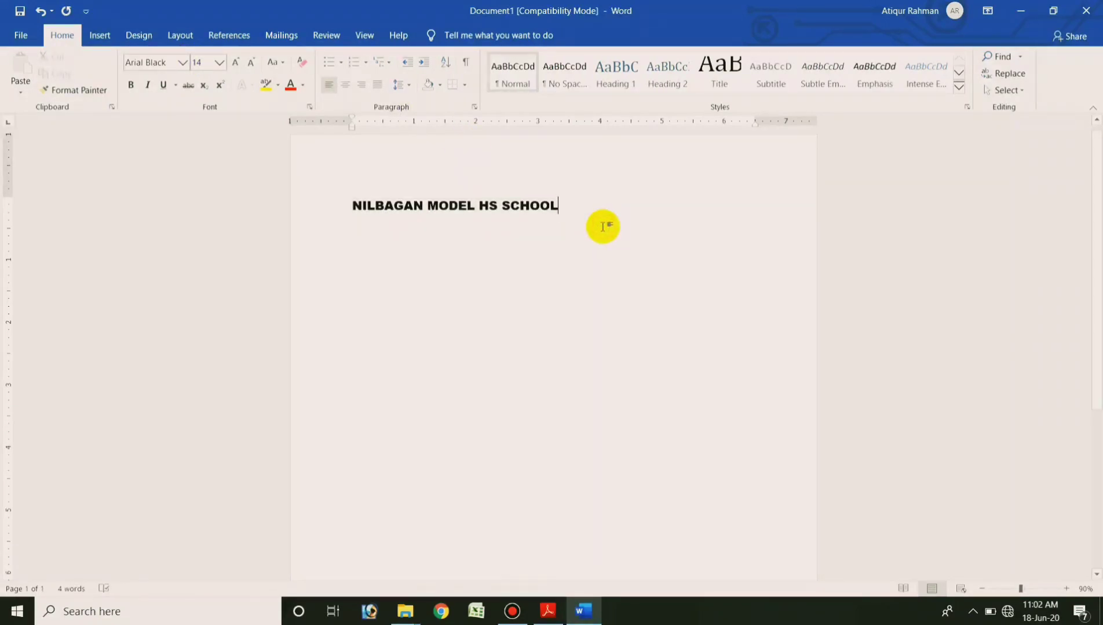
pyautogui.moveTo(564, 211); pyautogui.dragTo(350, 197)
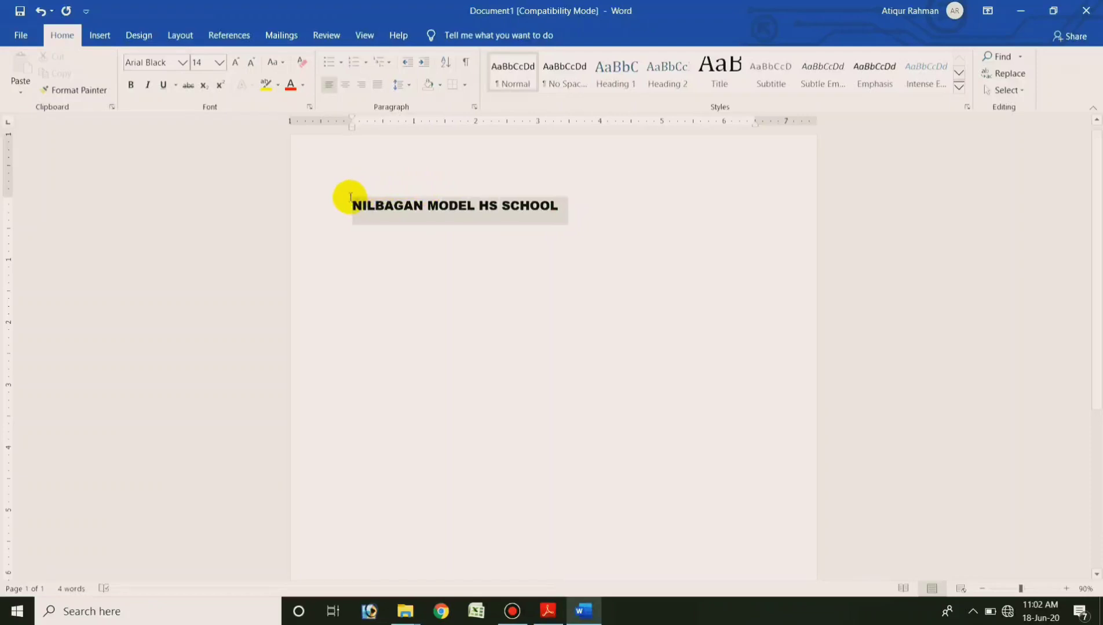
# - Grow the heading step by step from 14 pt up to 24 pt
pyautogui.click(236, 64)
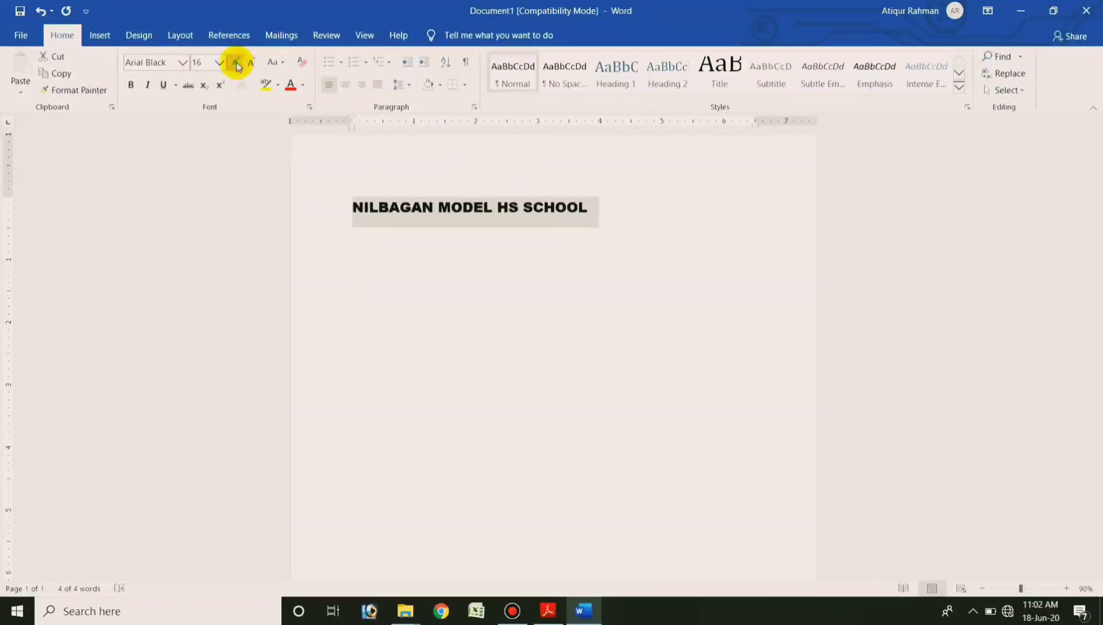
pyautogui.click(236, 64)
pyautogui.click(236, 64)
pyautogui.click(237, 64)
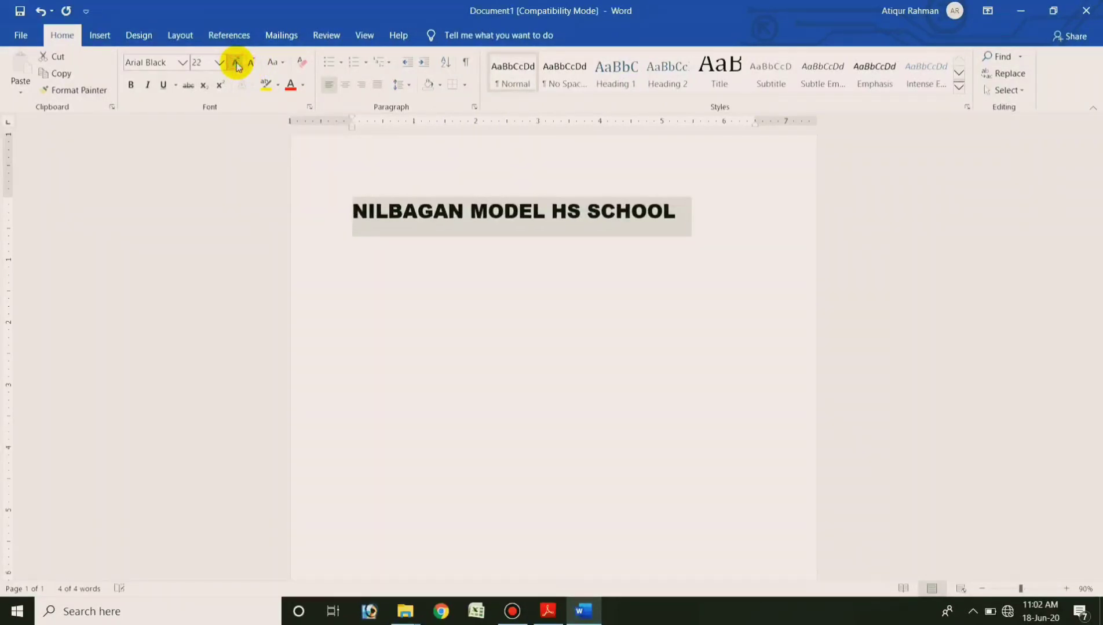
pyautogui.click(237, 65)
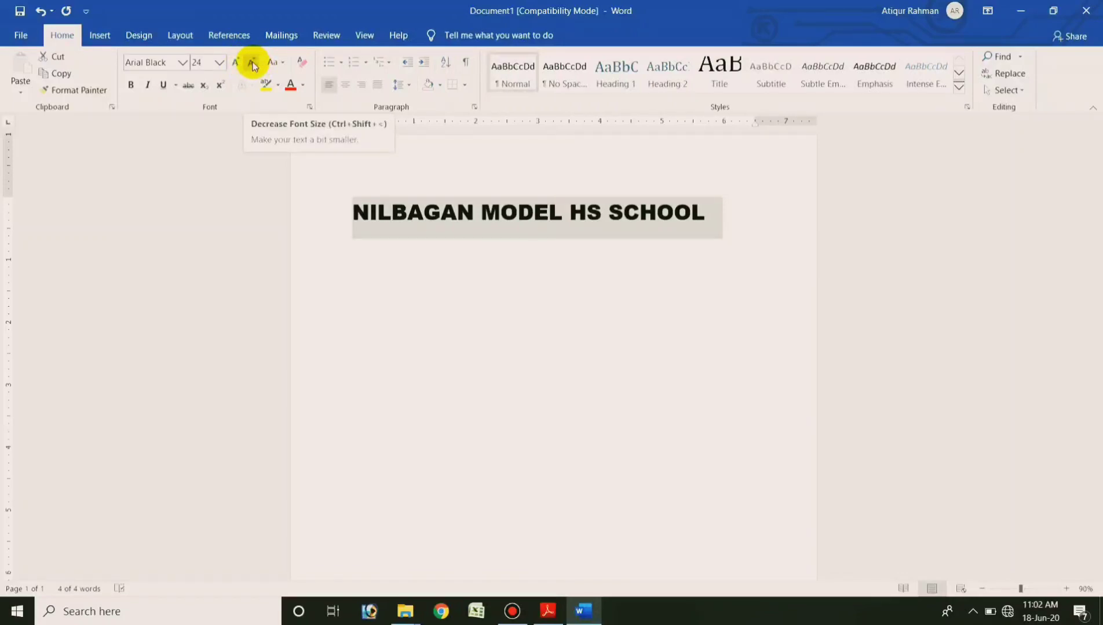
# - Shrink and regrow the heading's font size, leaving it at 18 pt
pyautogui.click(253, 63)
pyautogui.click(252, 62)
pyautogui.click(252, 62)
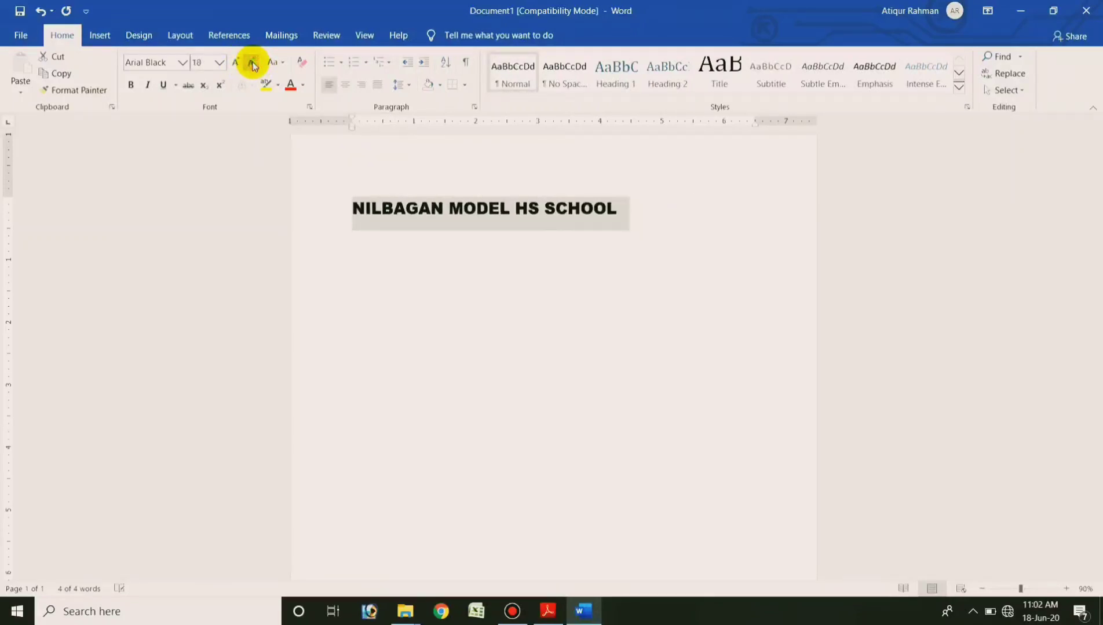
pyautogui.click(253, 63)
pyautogui.click(251, 63)
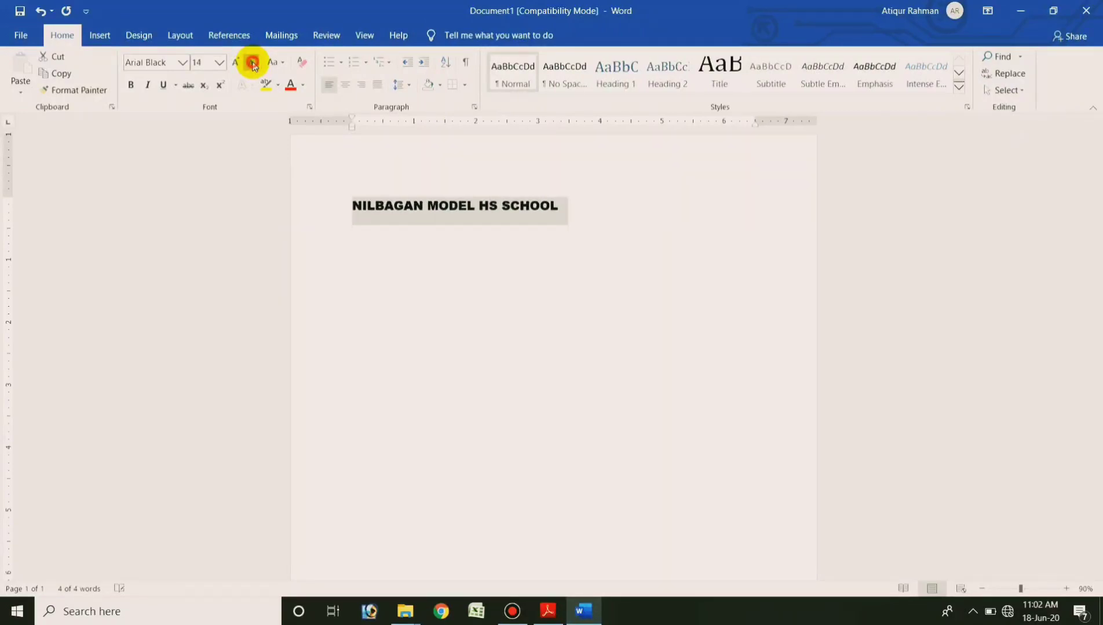
pyautogui.click(250, 63)
pyautogui.click(237, 64)
pyautogui.click(236, 64)
pyautogui.click(237, 64)
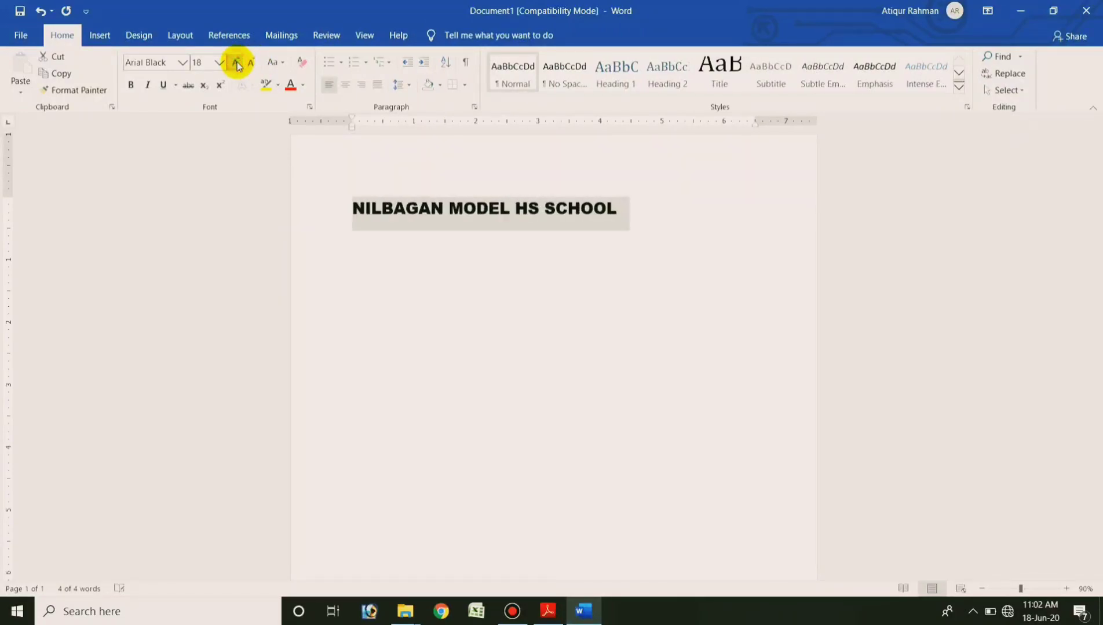
pyautogui.click(236, 64)
pyautogui.click(237, 64)
pyautogui.click(237, 64)
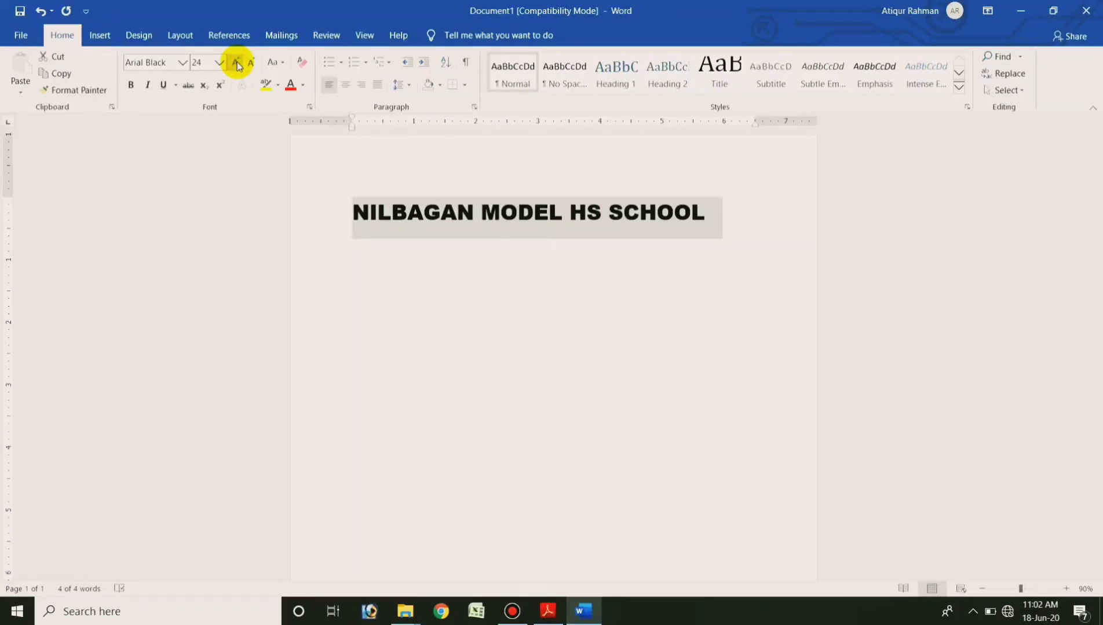
# - Select the heading and change its font to Arial
pyautogui.click(731, 218)
pyautogui.moveTo(731, 219); pyautogui.dragTo(381, 226)
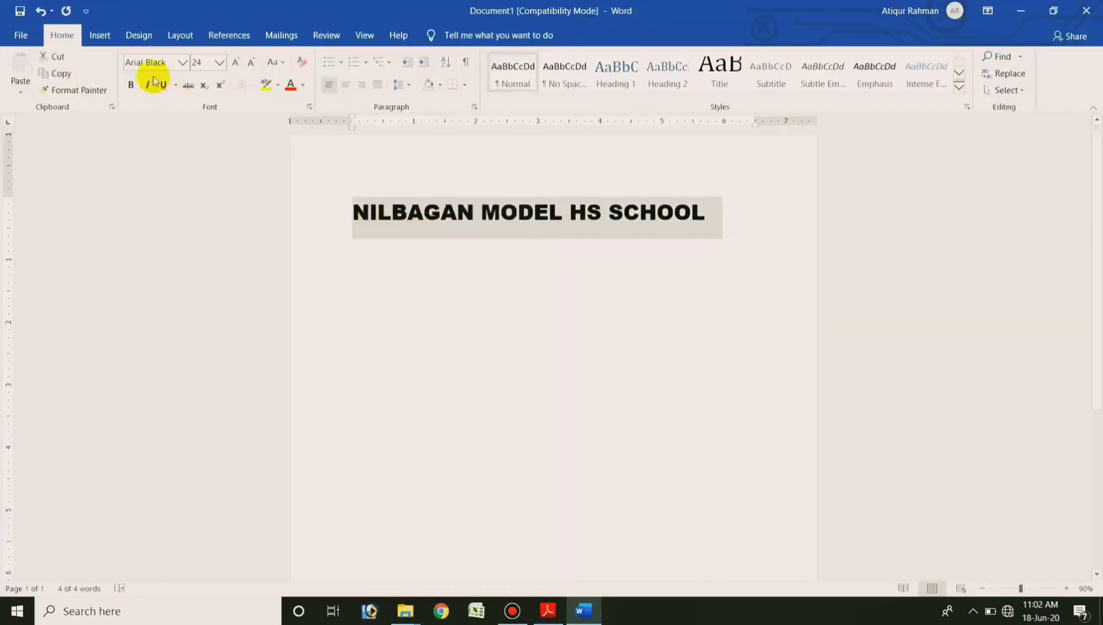
pyautogui.click(183, 63)
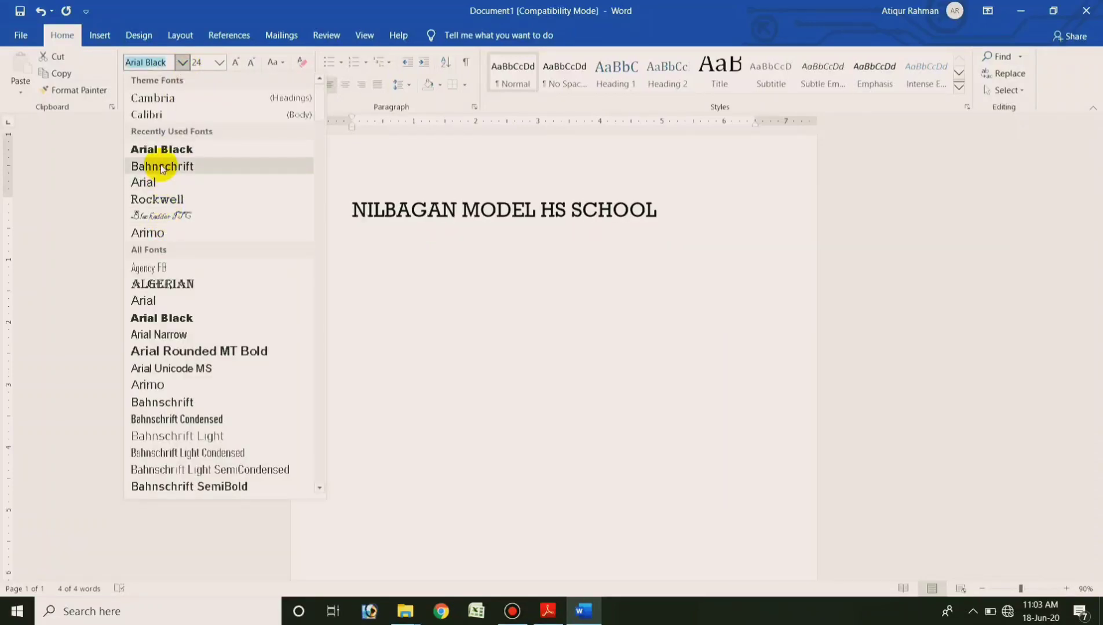
pyautogui.click(148, 182)
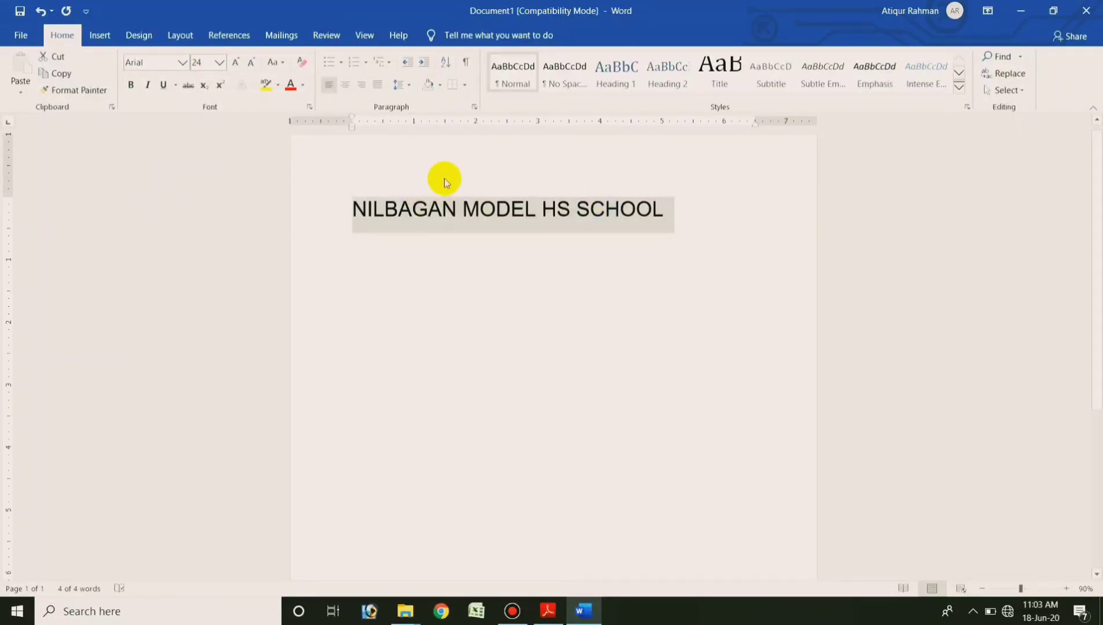
# - Make the heading bold and reselect the whole heading line
pyautogui.click(131, 85)
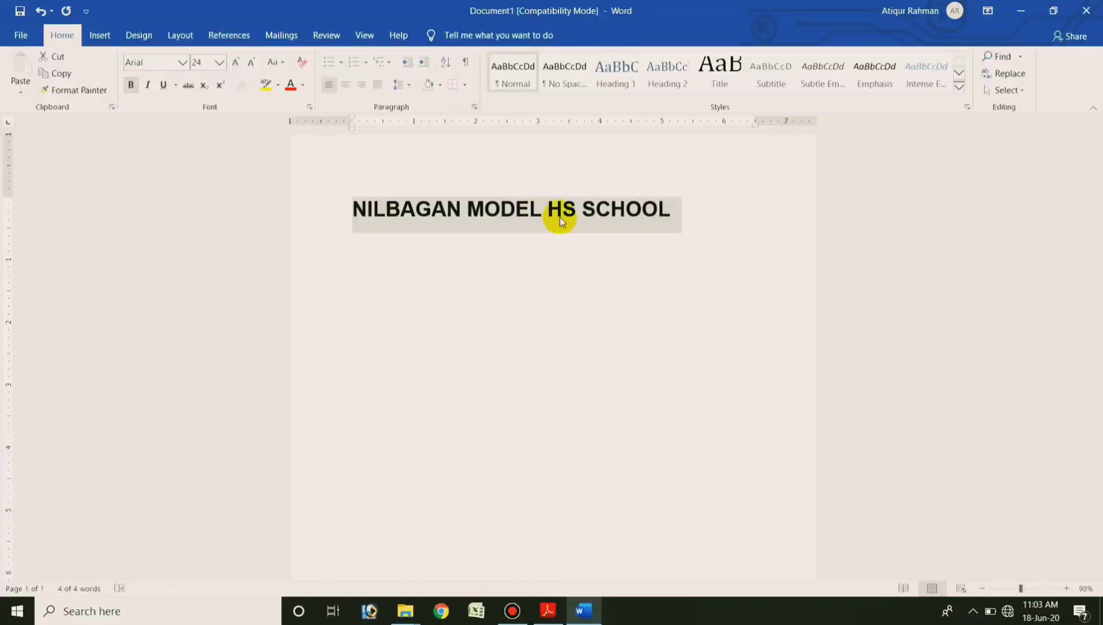
pyautogui.click(680, 217)
pyautogui.moveTo(680, 218); pyautogui.dragTo(345, 207)
pyautogui.click(526, 227)
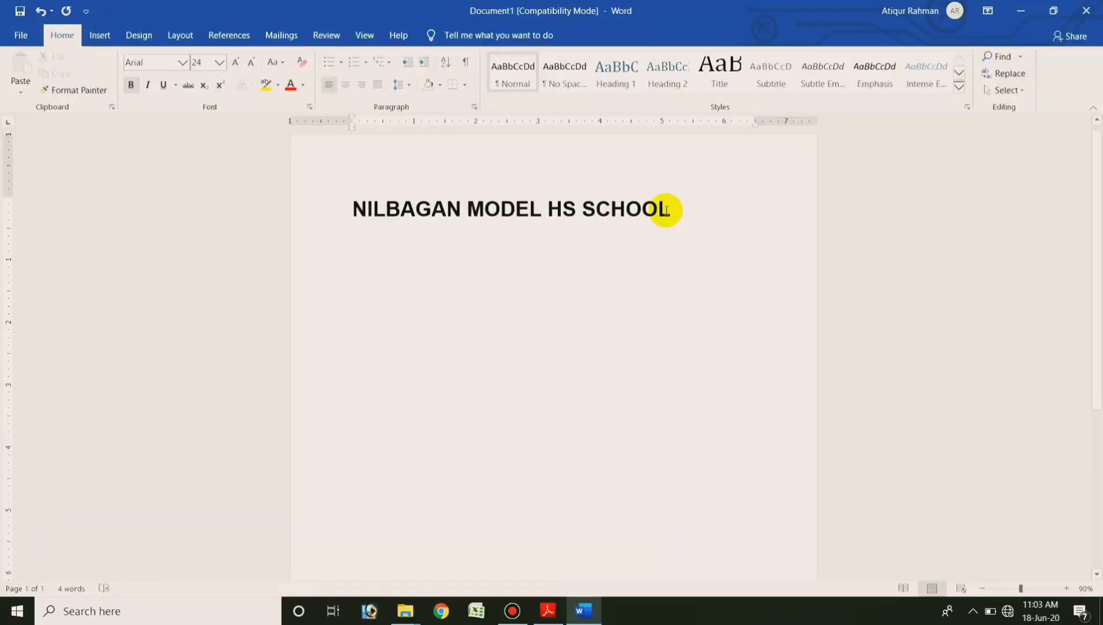
pyautogui.tripleClick(666, 209)
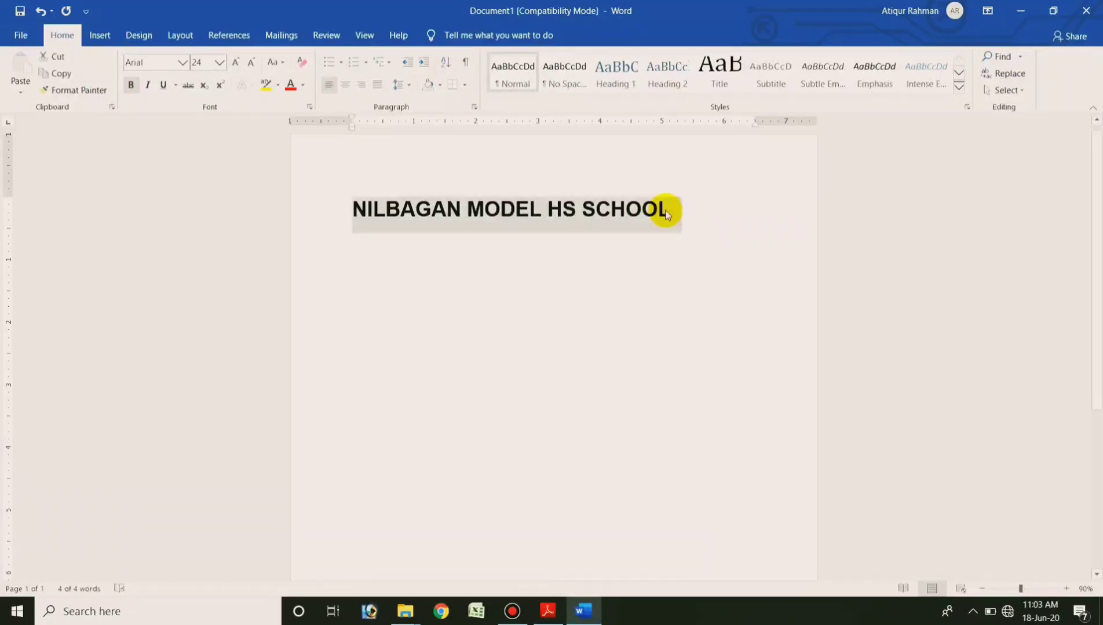
pyautogui.click(164, 86)
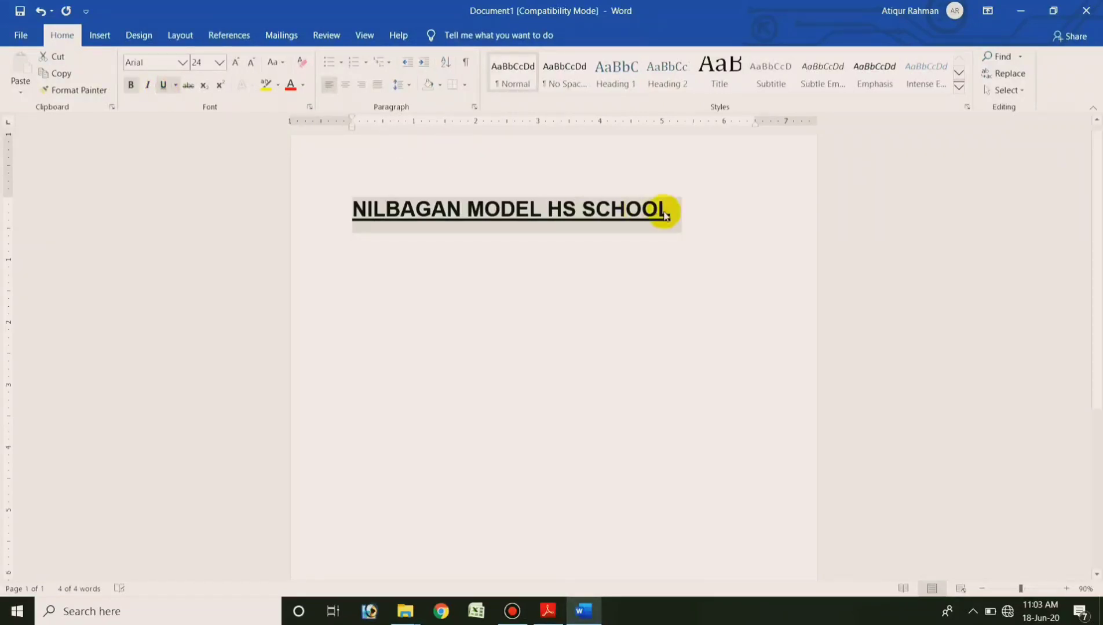
pyautogui.click(709, 224)
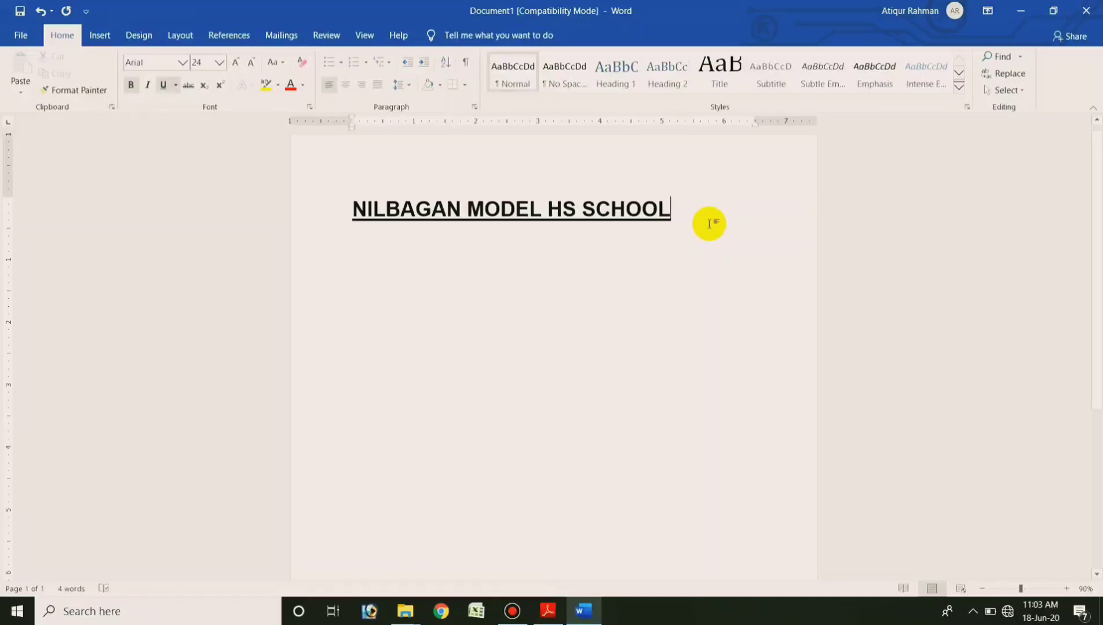
pyautogui.hotkey('ctrl', 'a')
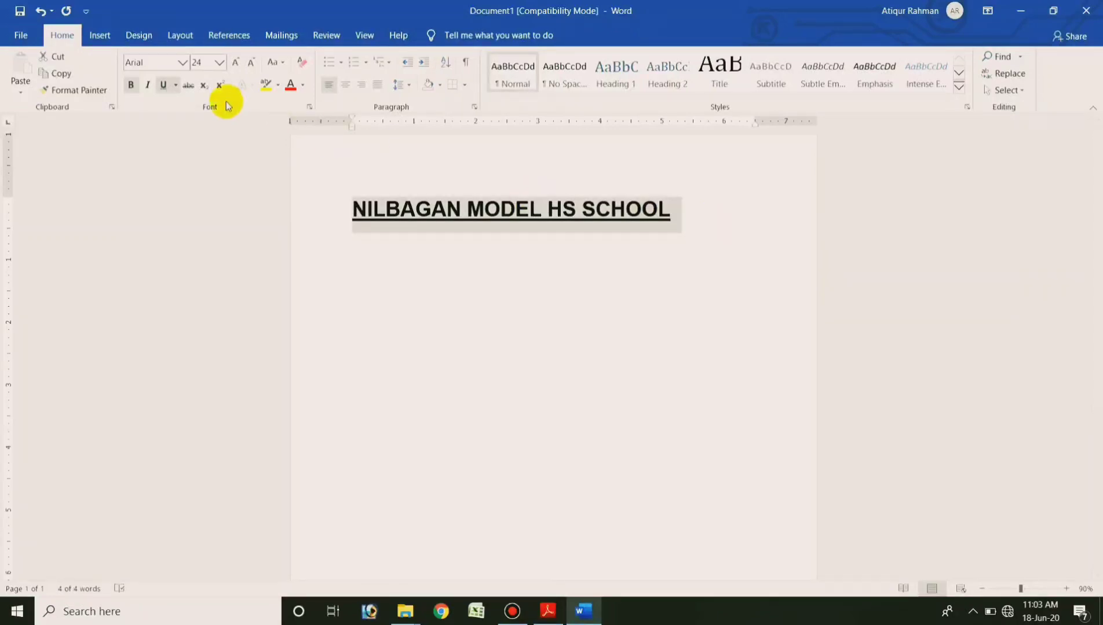
pyautogui.click(163, 88)
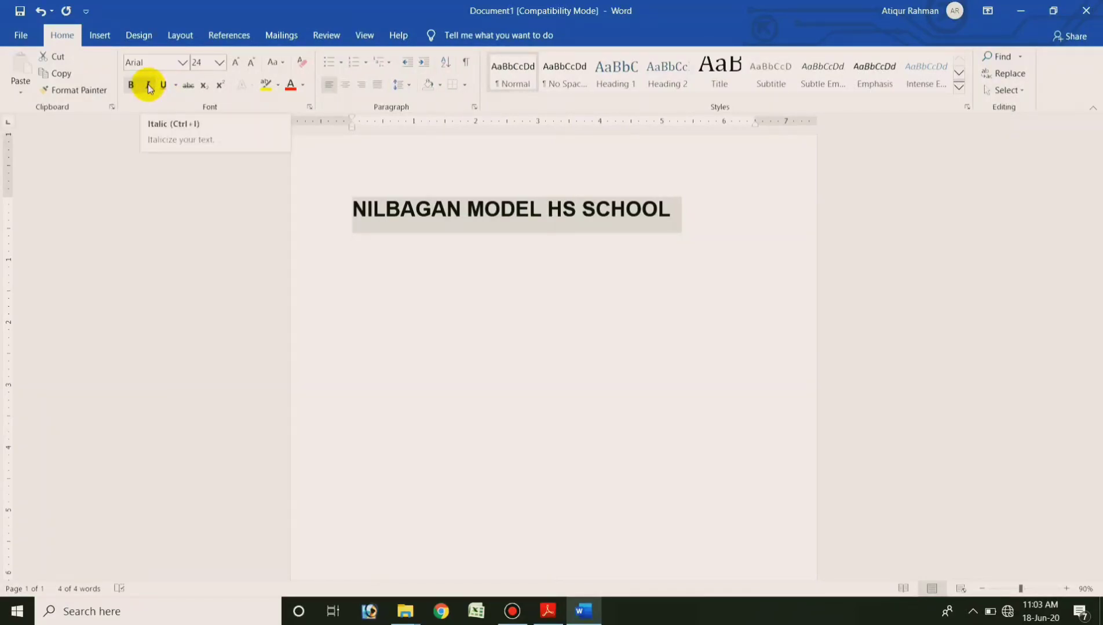
# - Italicize the bold 24 pt Arial heading and reselect it
pyautogui.click(148, 87)
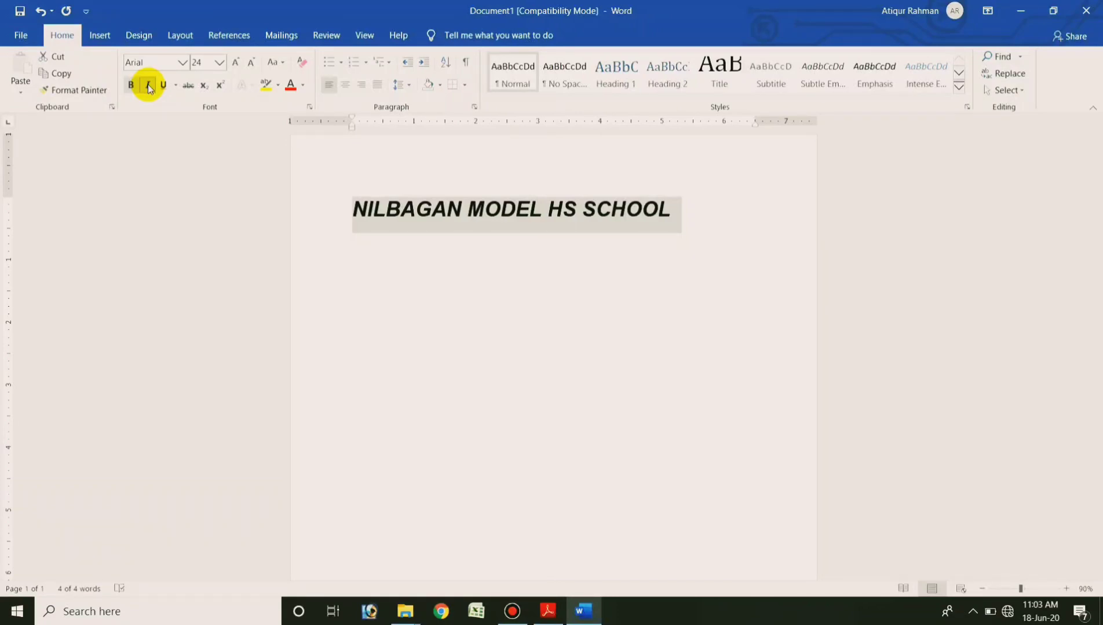
pyautogui.click(668, 209)
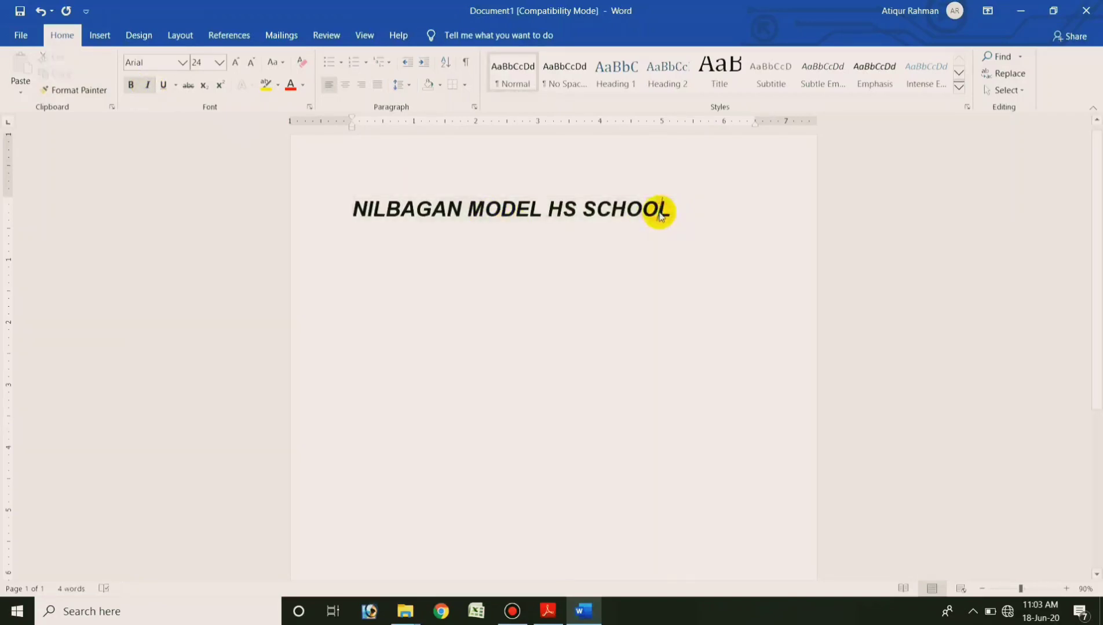
pyautogui.moveTo(678, 210); pyautogui.dragTo(352, 188)
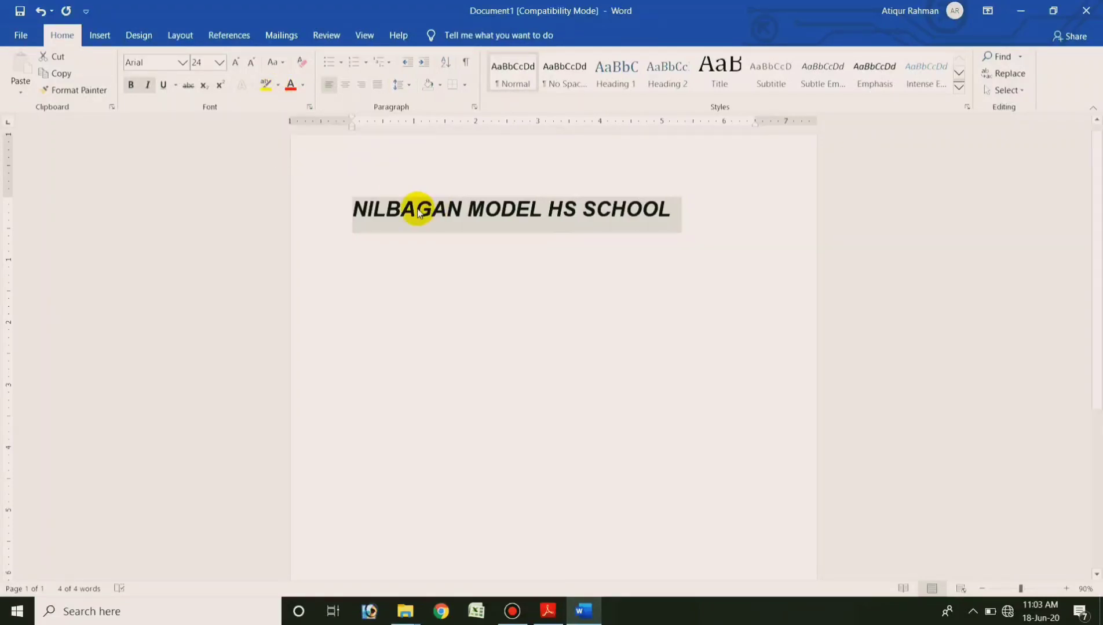
pyautogui.click(447, 209)
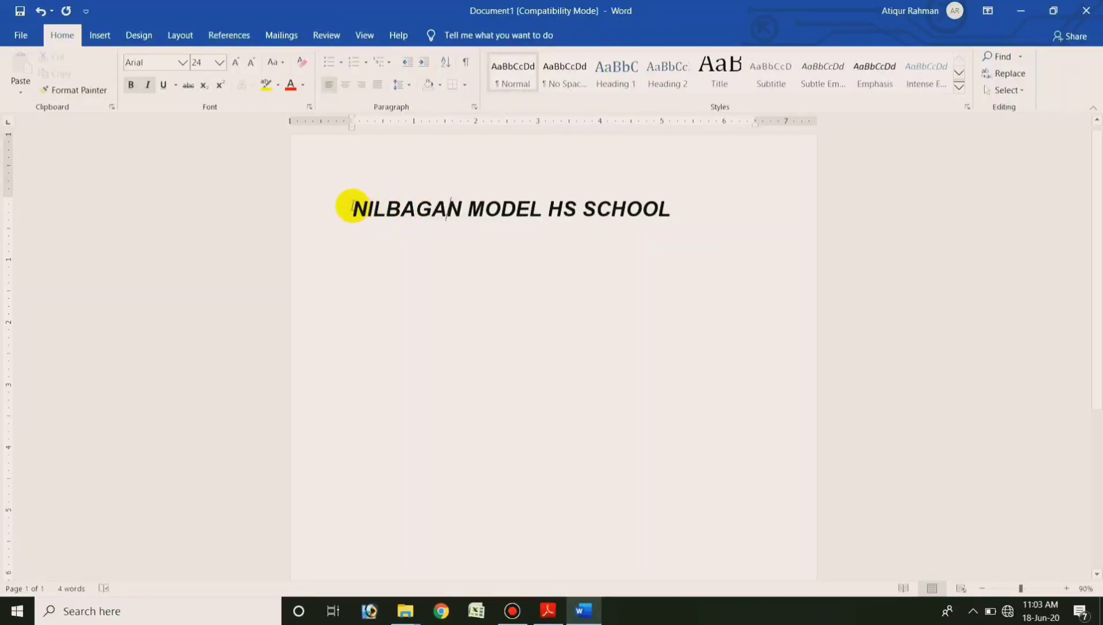
pyautogui.moveTo(352, 209); pyautogui.dragTo(694, 207)
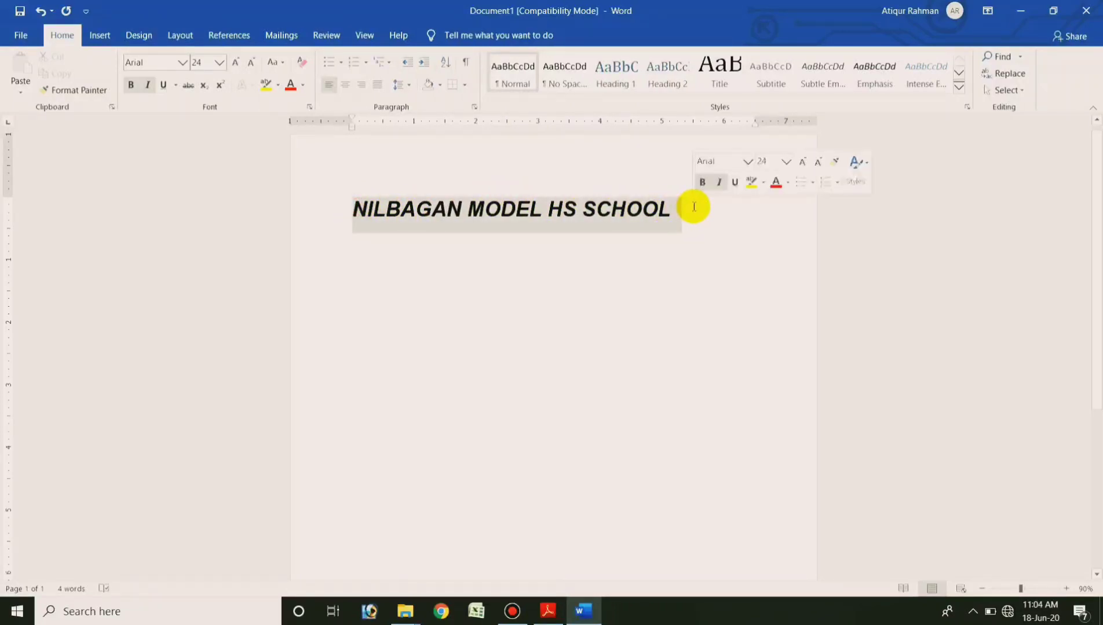
# - Select 'NILBAGAN MODEL HS SCHOOL' and apply a yellow text highlight
pyautogui.click(668, 210)
pyautogui.moveTo(668, 210); pyautogui.dragTo(354, 204)
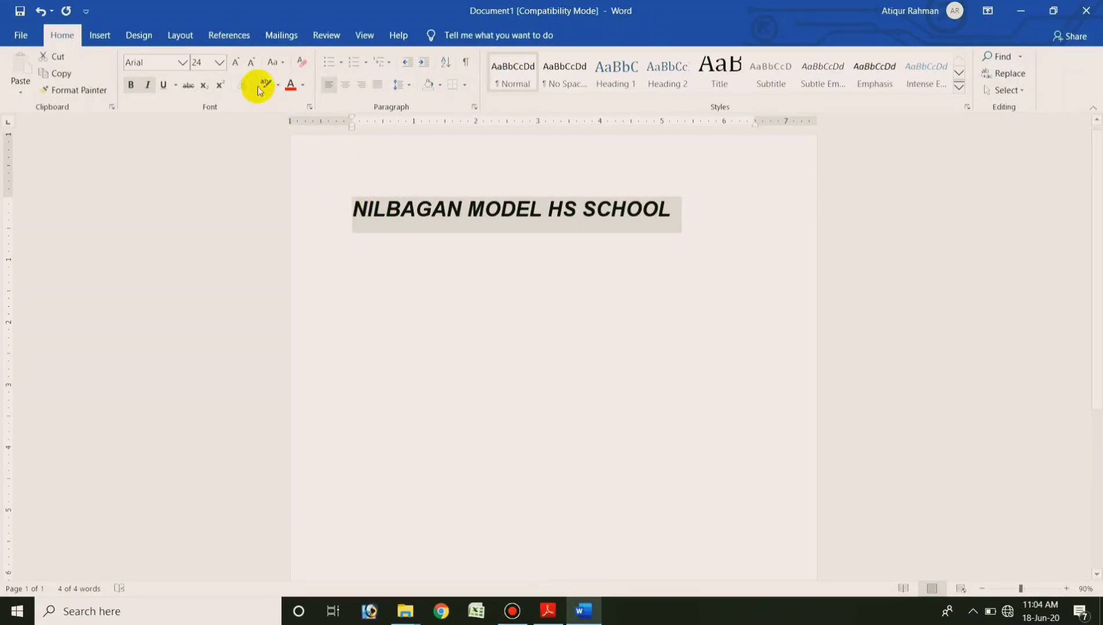
pyautogui.click(282, 91)
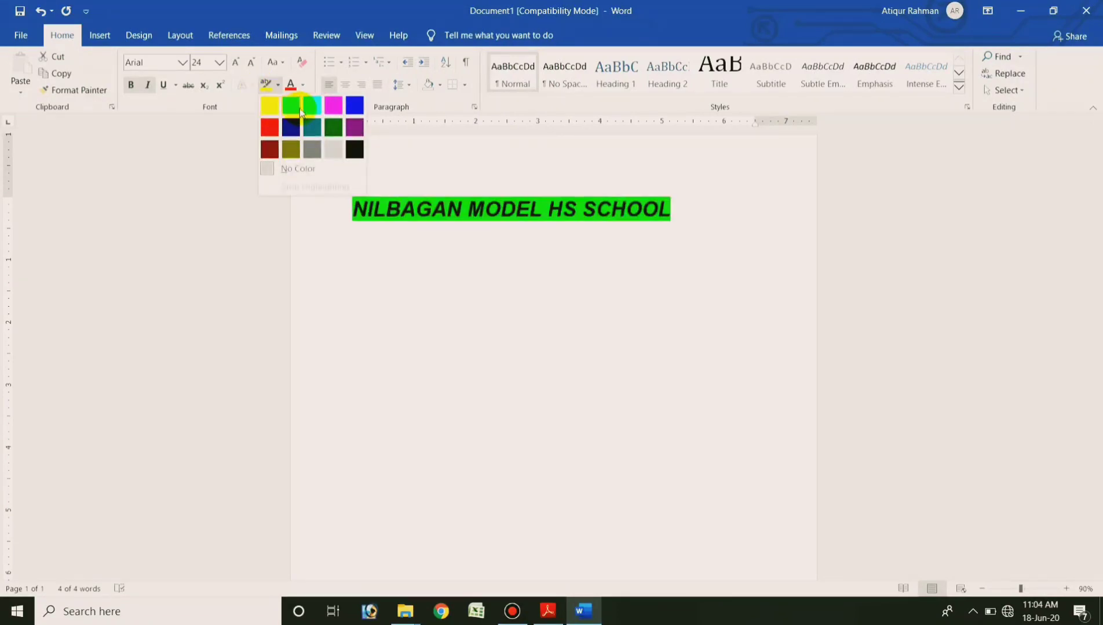
pyautogui.click(268, 106)
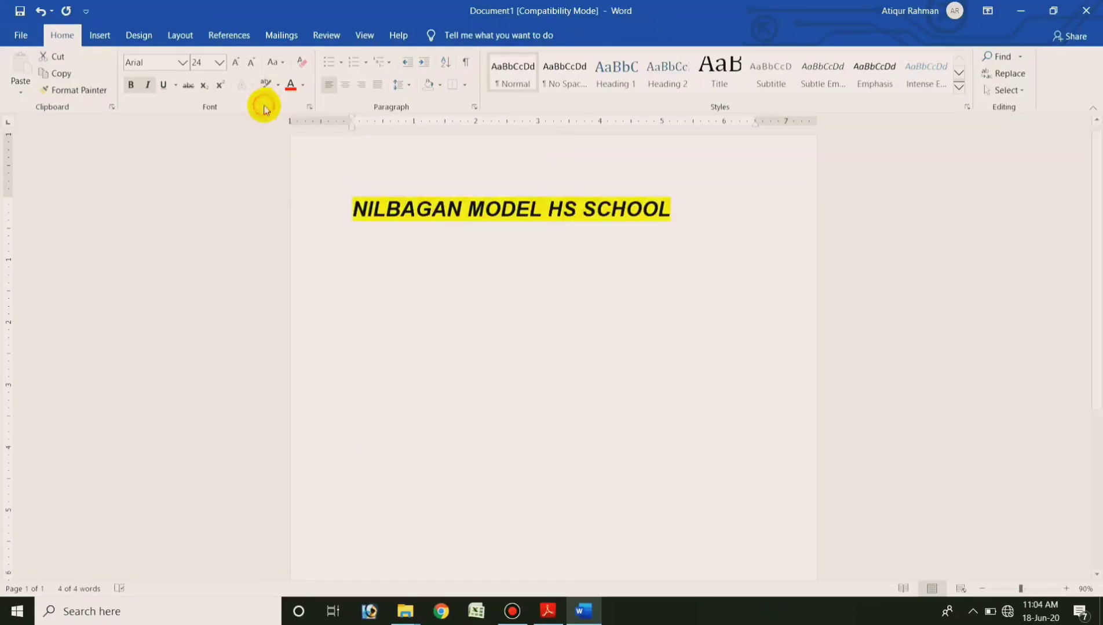
# - Size the highlighted heading to 28 pt so it fits one line, after briefly trying 36 pt
pyautogui.click(236, 62)
pyautogui.click(235, 62)
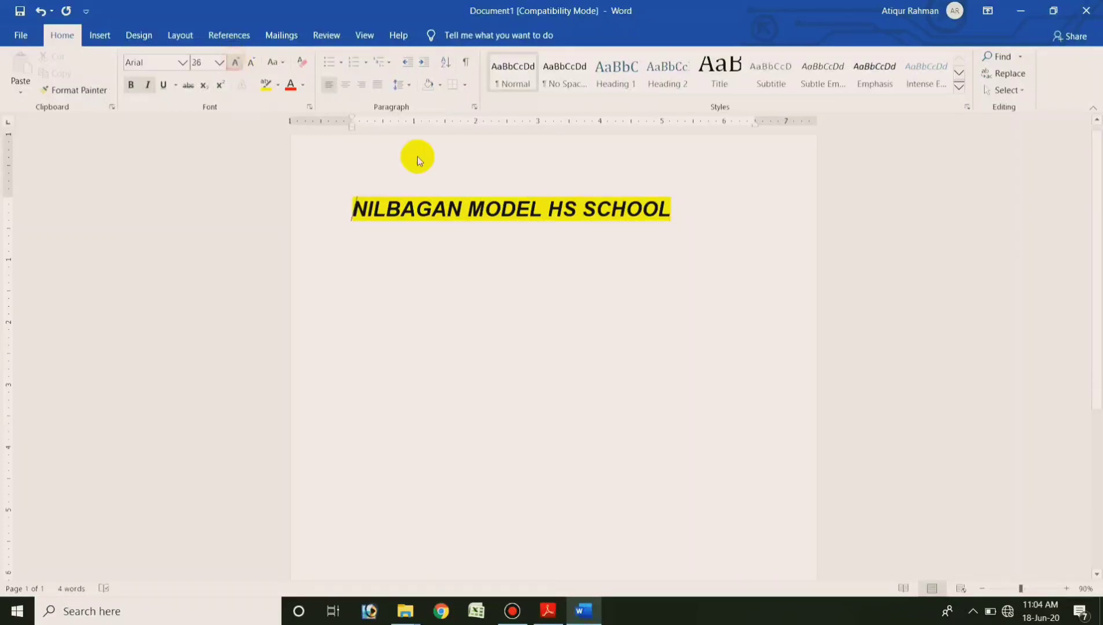
pyautogui.tripleClick(552, 226)
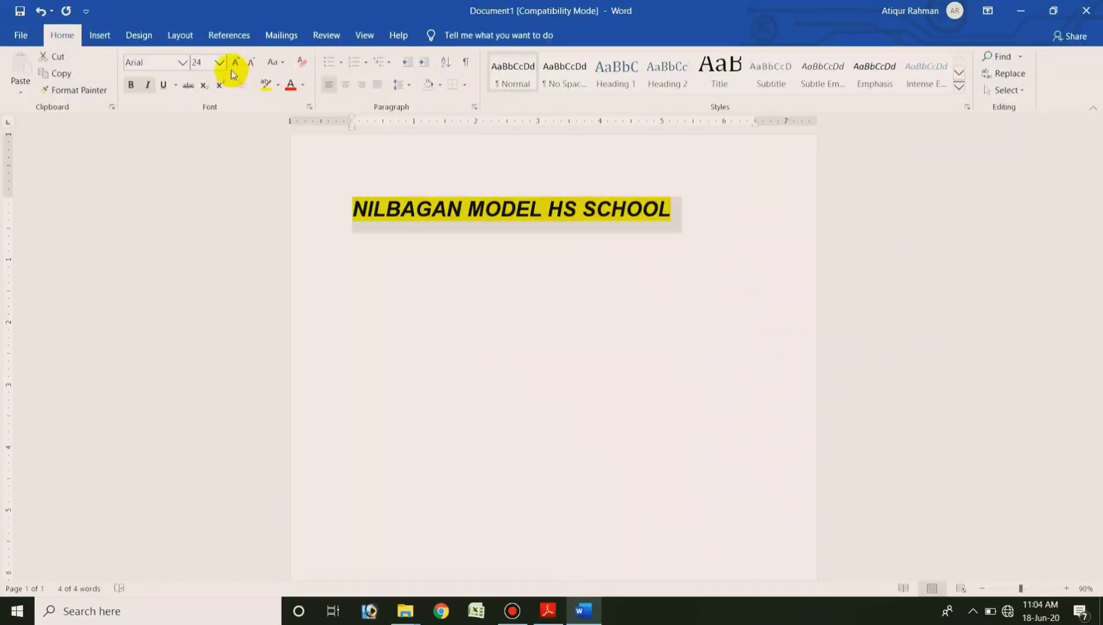
pyautogui.click(249, 63)
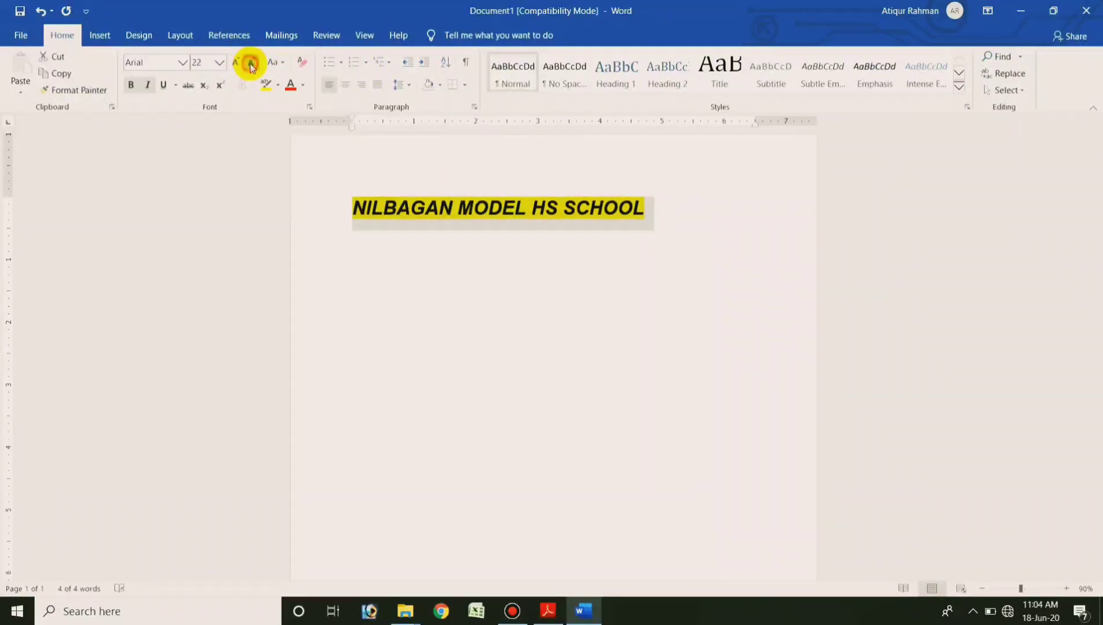
pyautogui.click(237, 63)
pyautogui.click(237, 64)
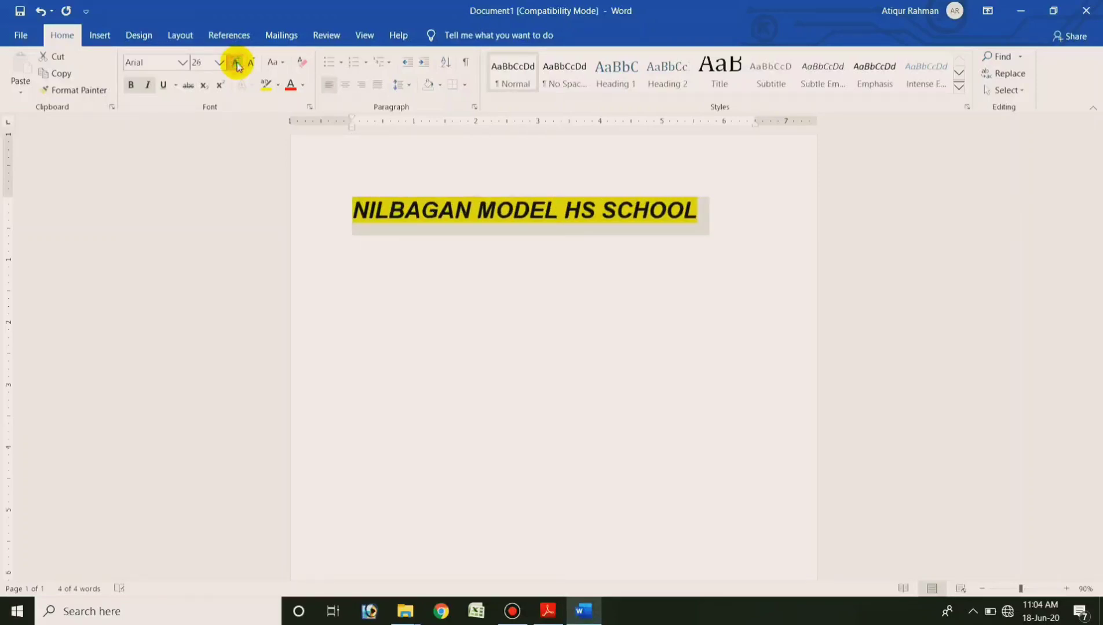
pyautogui.click(236, 63)
pyautogui.click(236, 64)
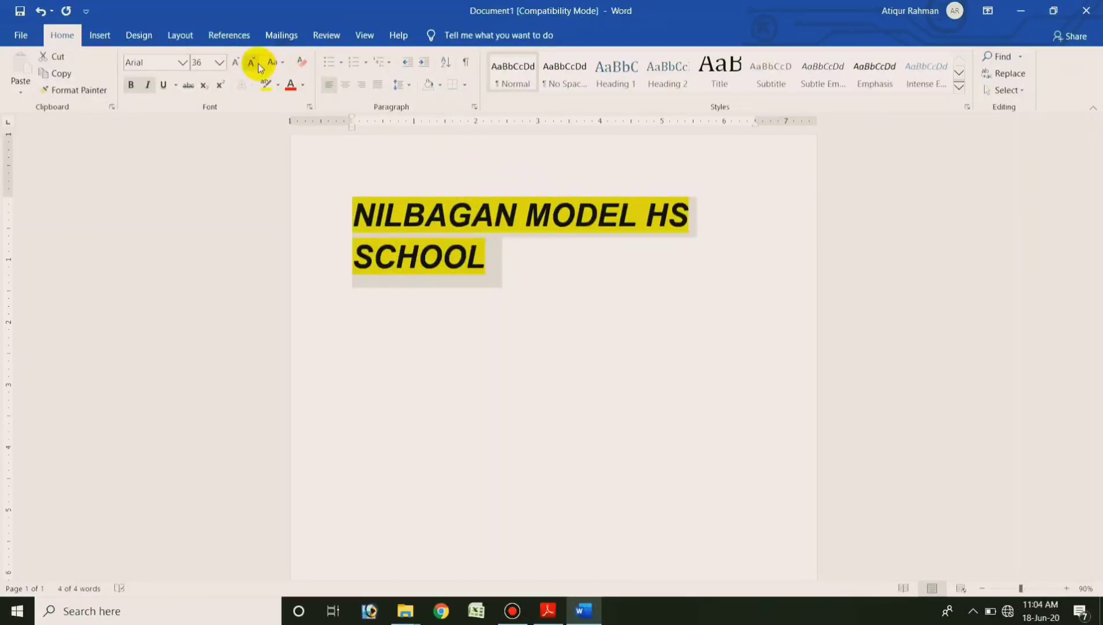
pyautogui.click(255, 63)
pyautogui.click(611, 259)
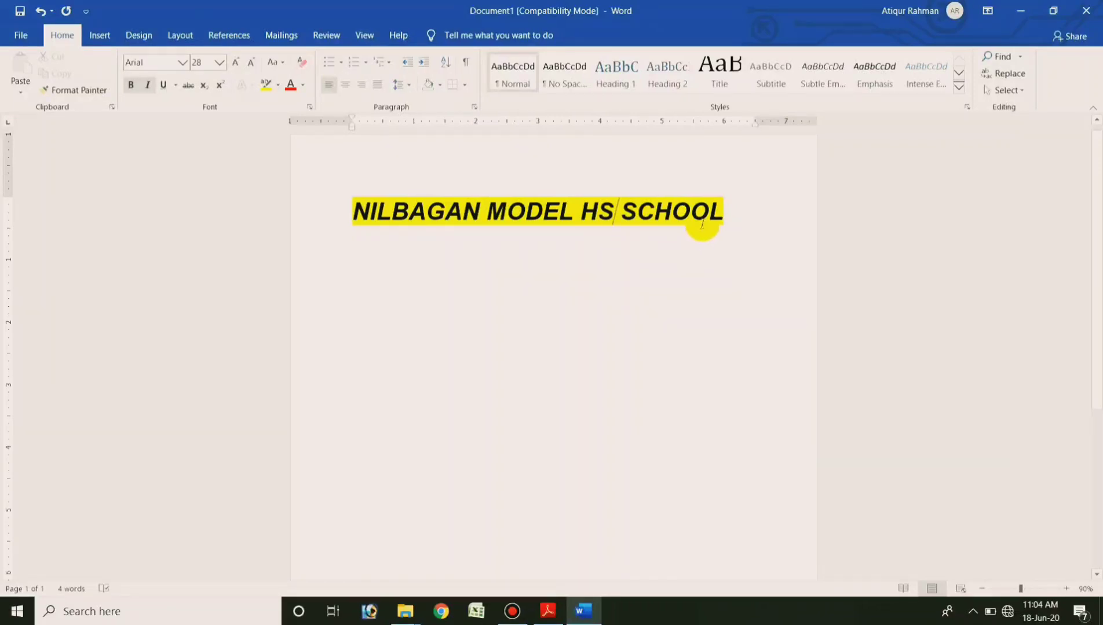
# - Color the 'NILBAGAN MODEL HS SCHOOL' heading text Red from Standard Colors
pyautogui.click(723, 212)
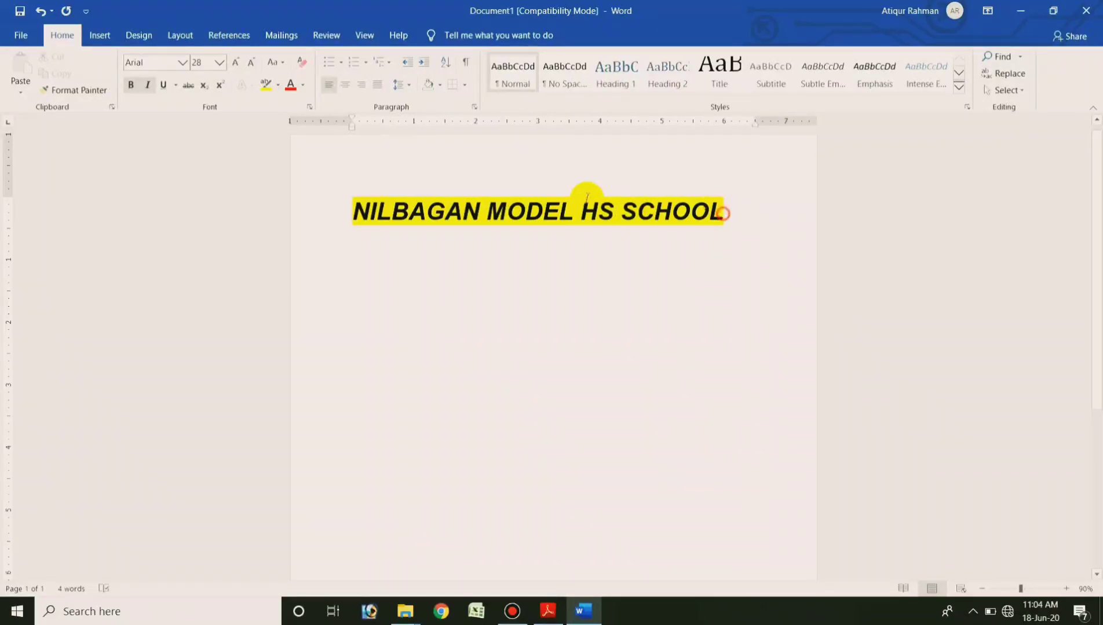
pyautogui.moveTo(586, 197); pyautogui.dragTo(393, 192)
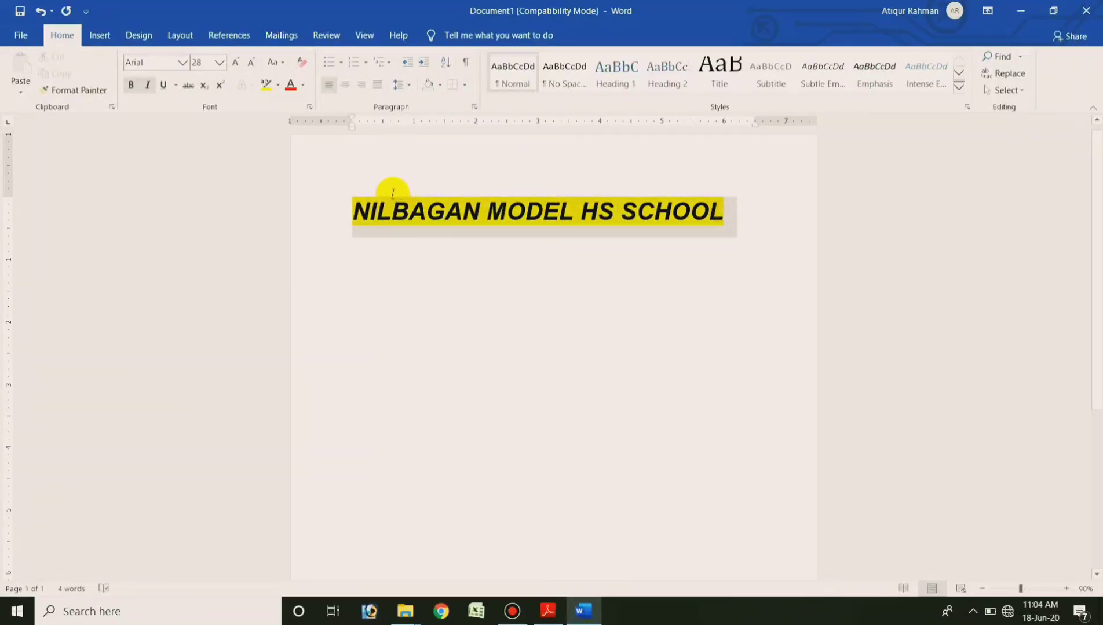
pyautogui.click(301, 86)
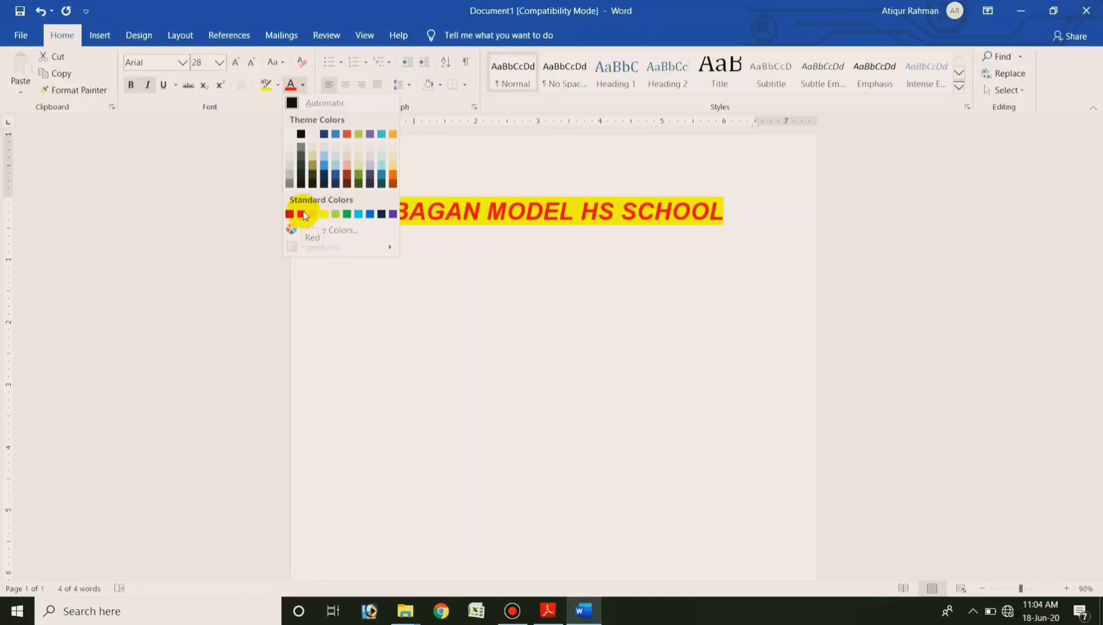
pyautogui.click(303, 215)
pyautogui.click(641, 247)
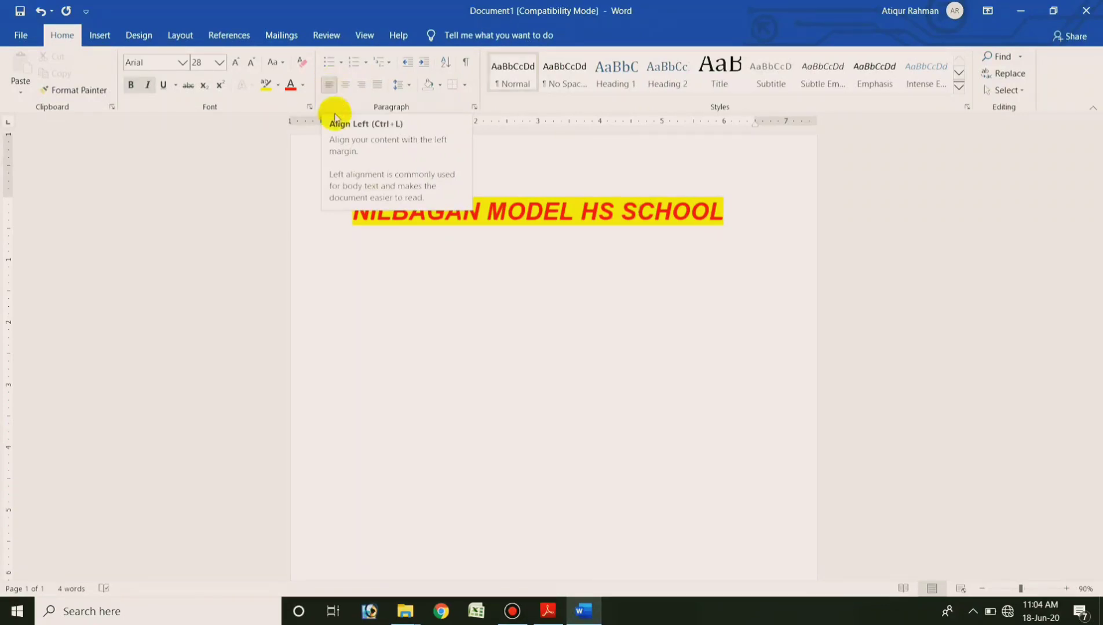
# - Select the heading line and try centring it on the page
pyautogui.click(466, 266)
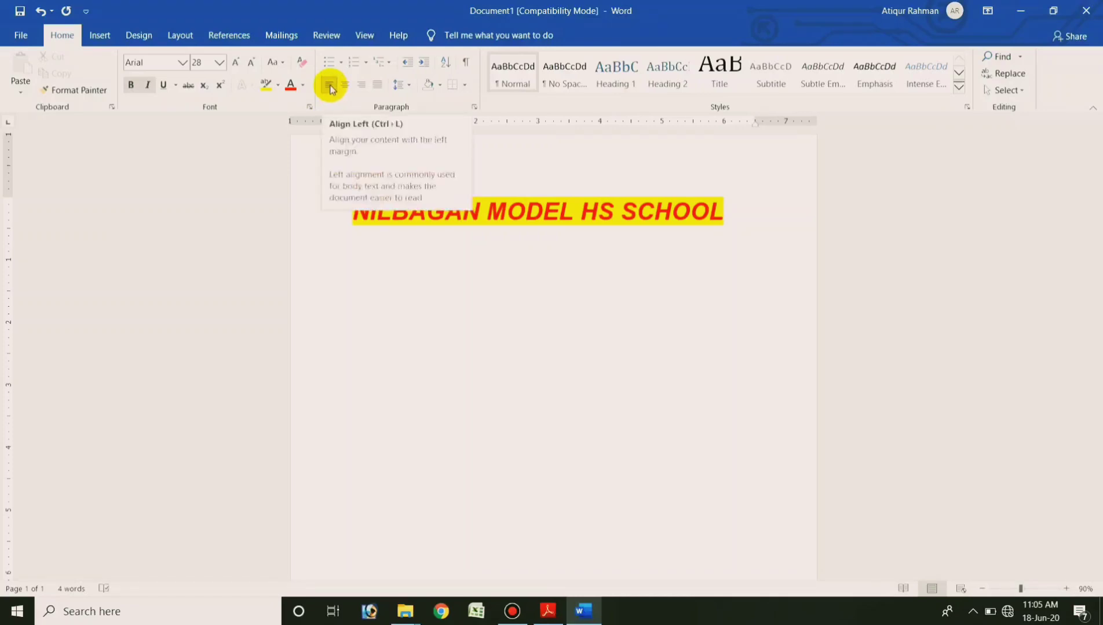
pyautogui.click(326, 276)
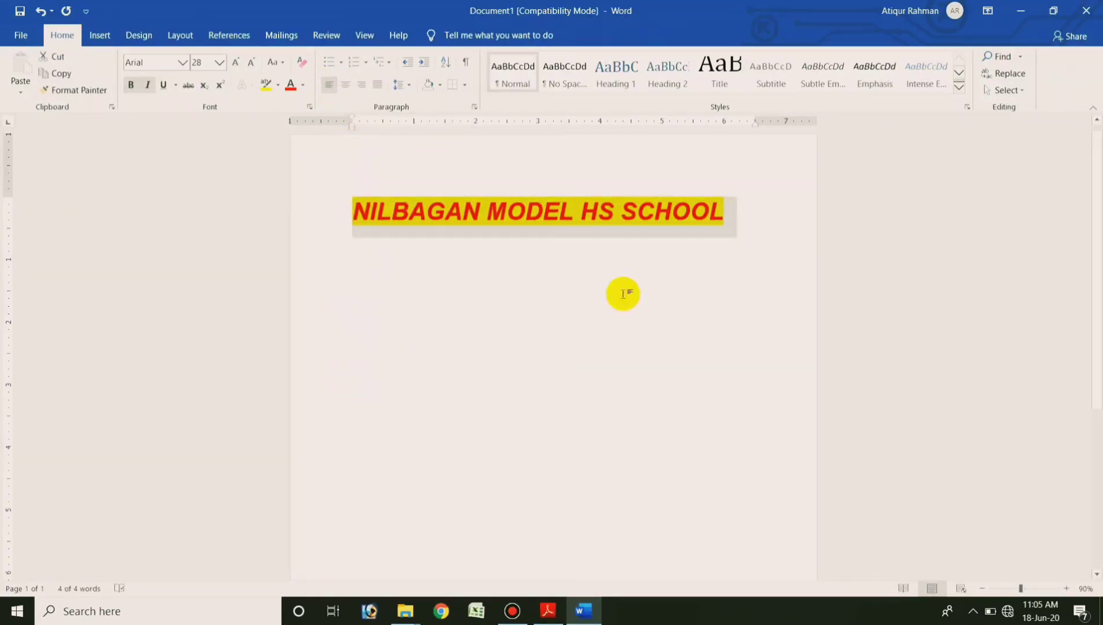
pyautogui.click(656, 275)
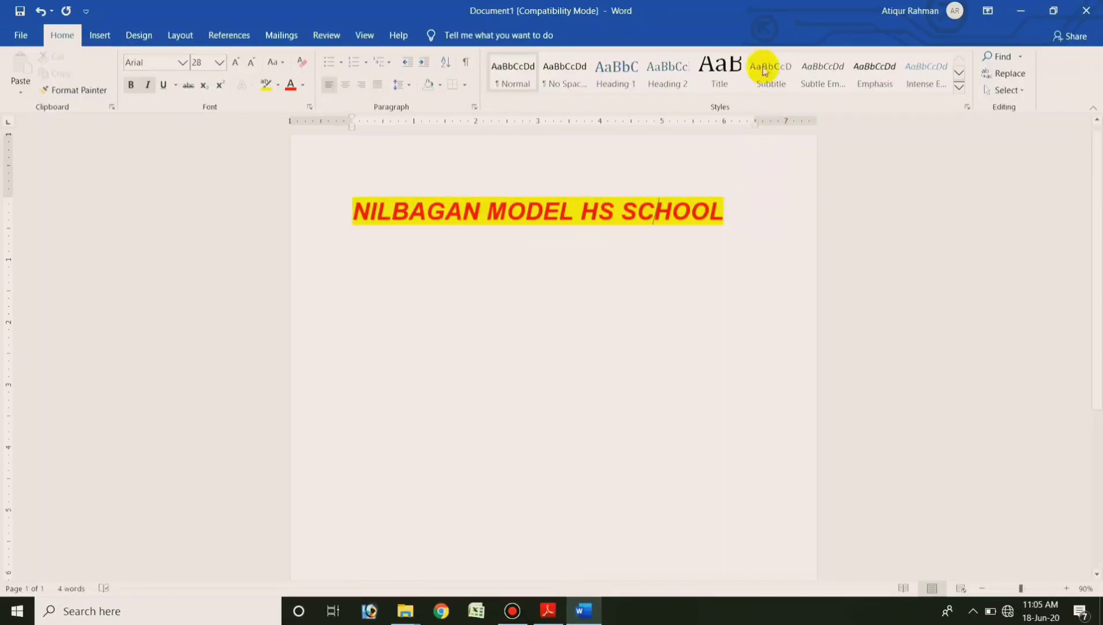
pyautogui.tripleClick(556, 192)
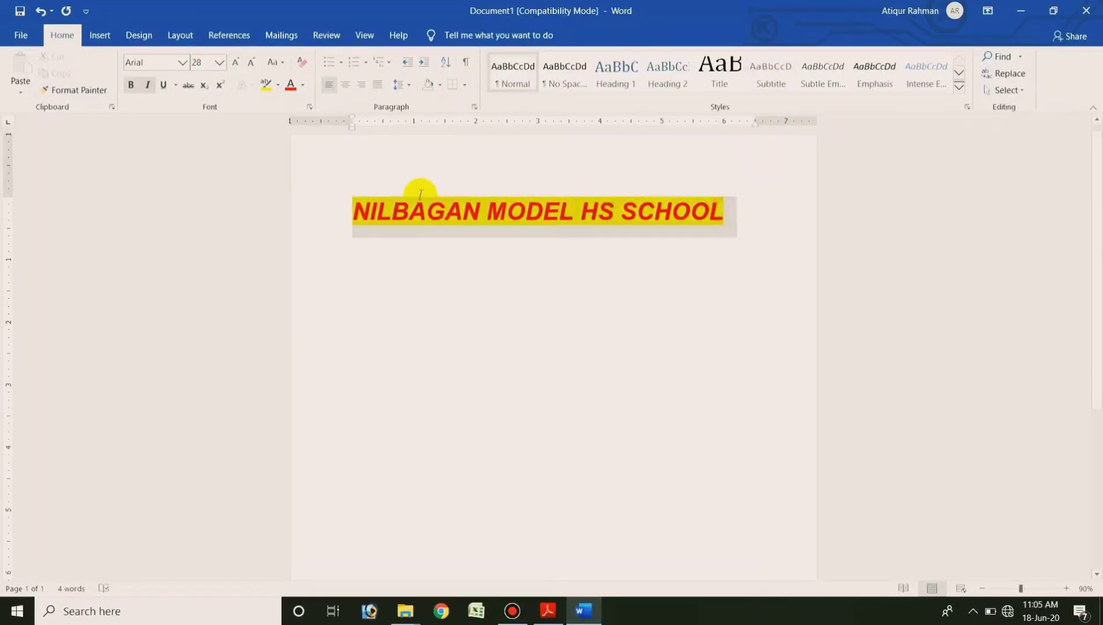
pyautogui.click(362, 86)
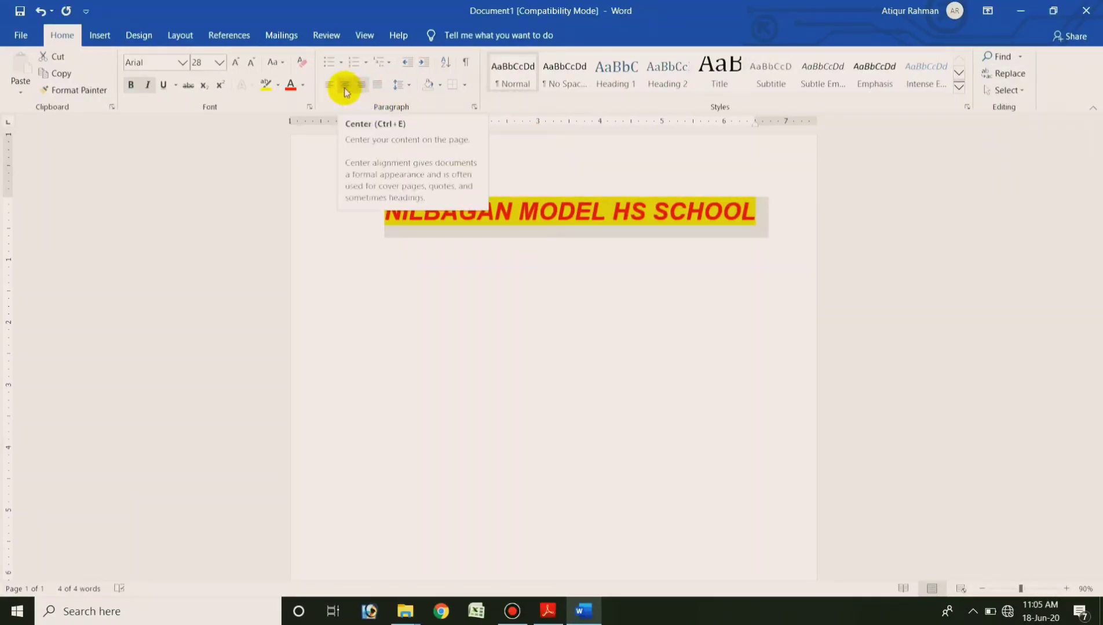
pyautogui.click(344, 88)
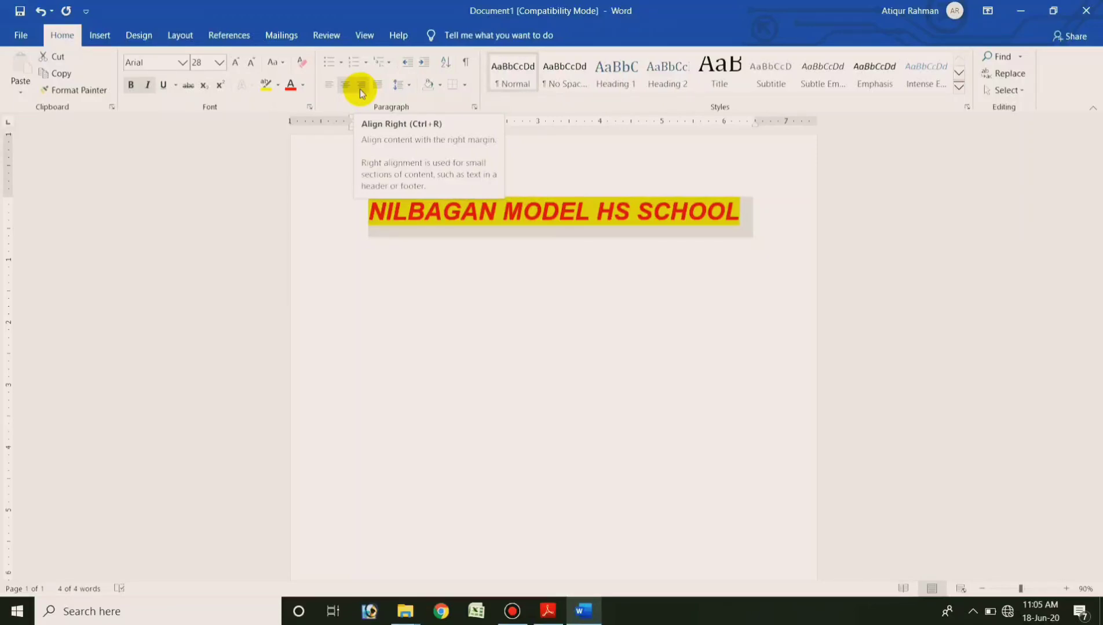
pyautogui.click(789, 223)
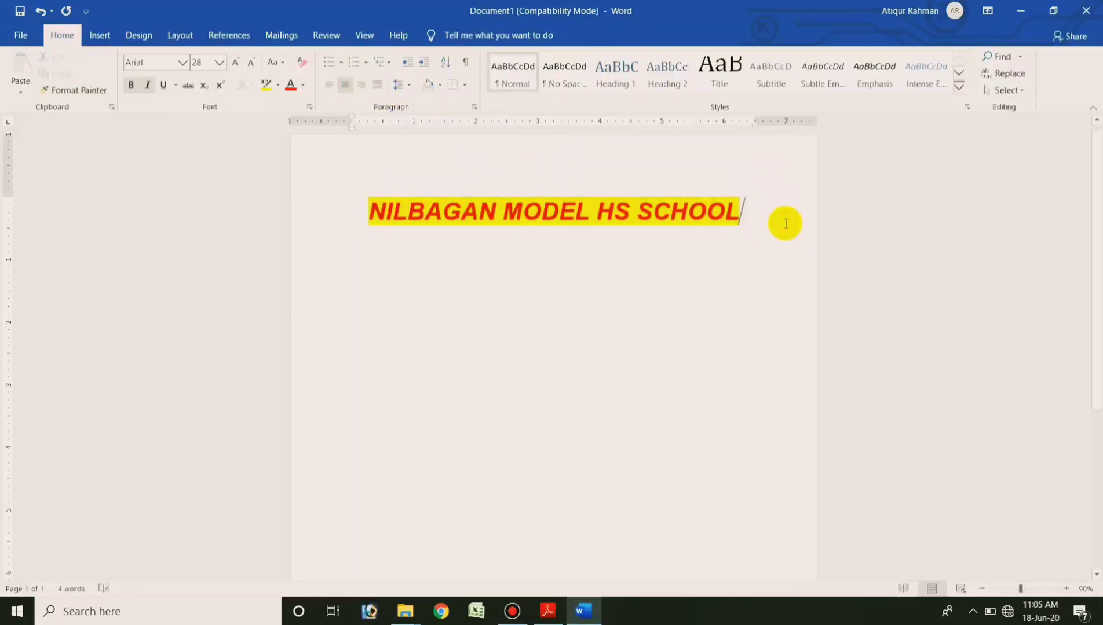
# - Justify the heading between the margins and start an empty line beneath it
pyautogui.hotkey('ctrl', 'a')
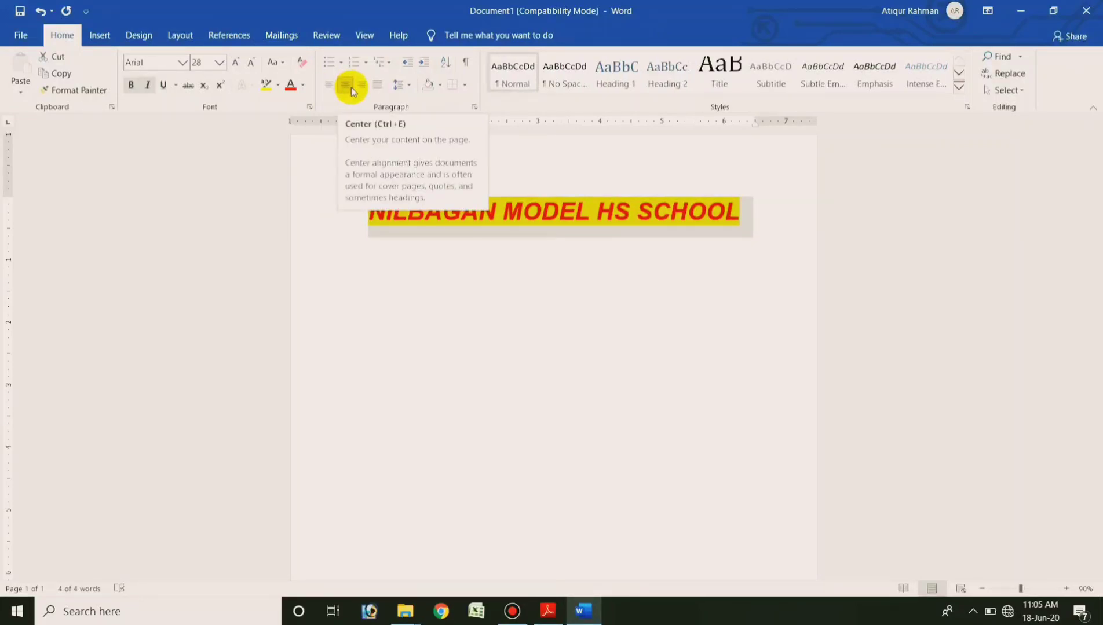
pyautogui.click(645, 258)
pyautogui.click(745, 217)
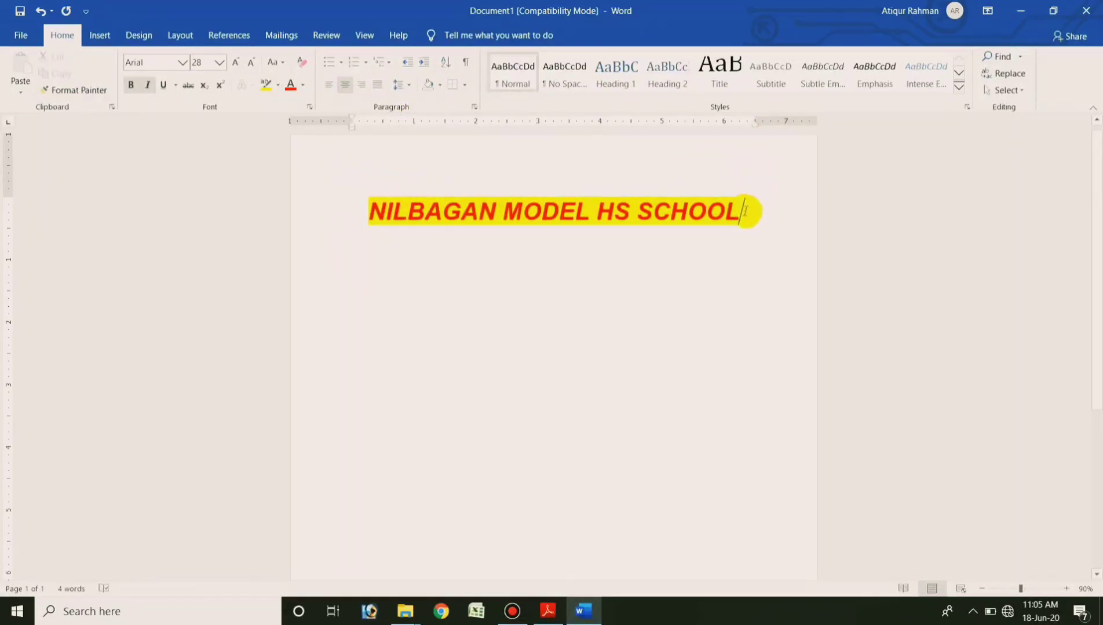
pyautogui.moveTo(745, 211); pyautogui.dragTo(377, 220)
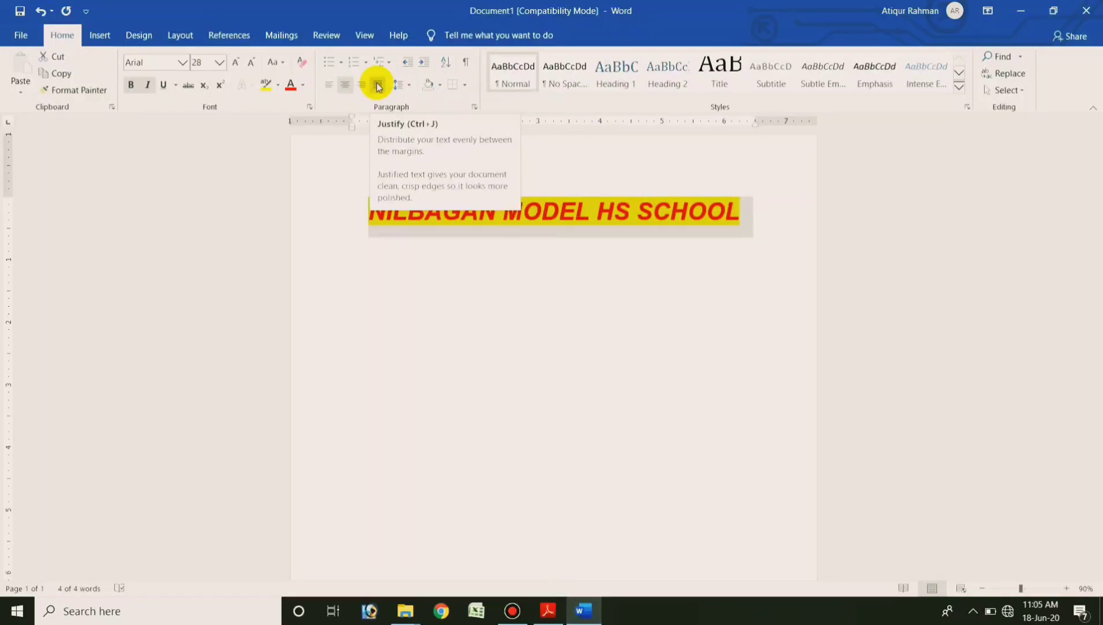
pyautogui.click(377, 84)
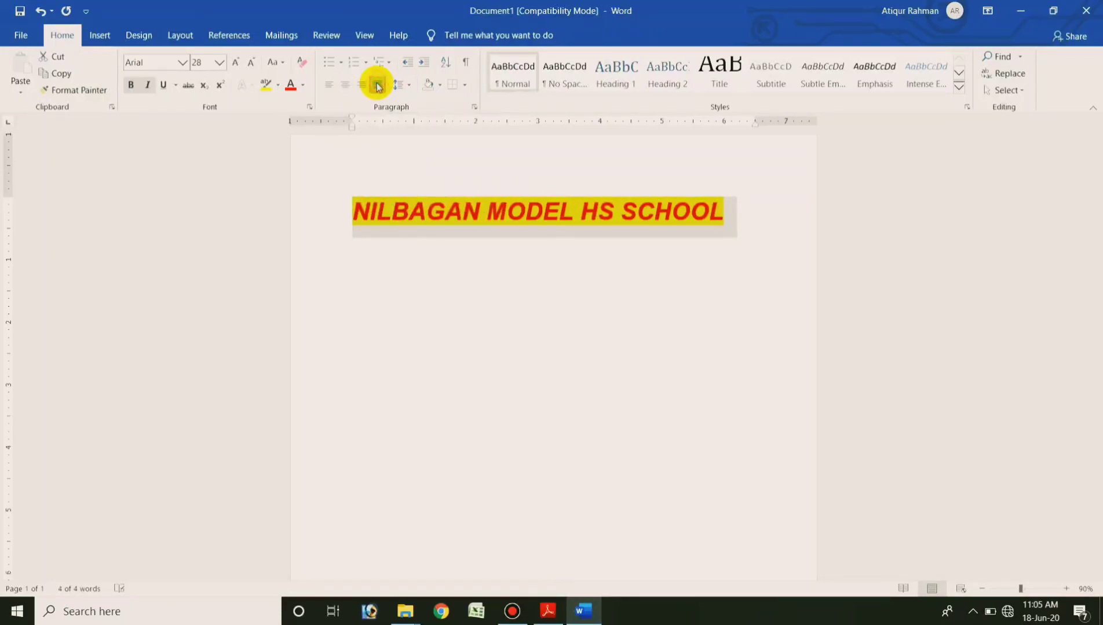
pyautogui.click(663, 244)
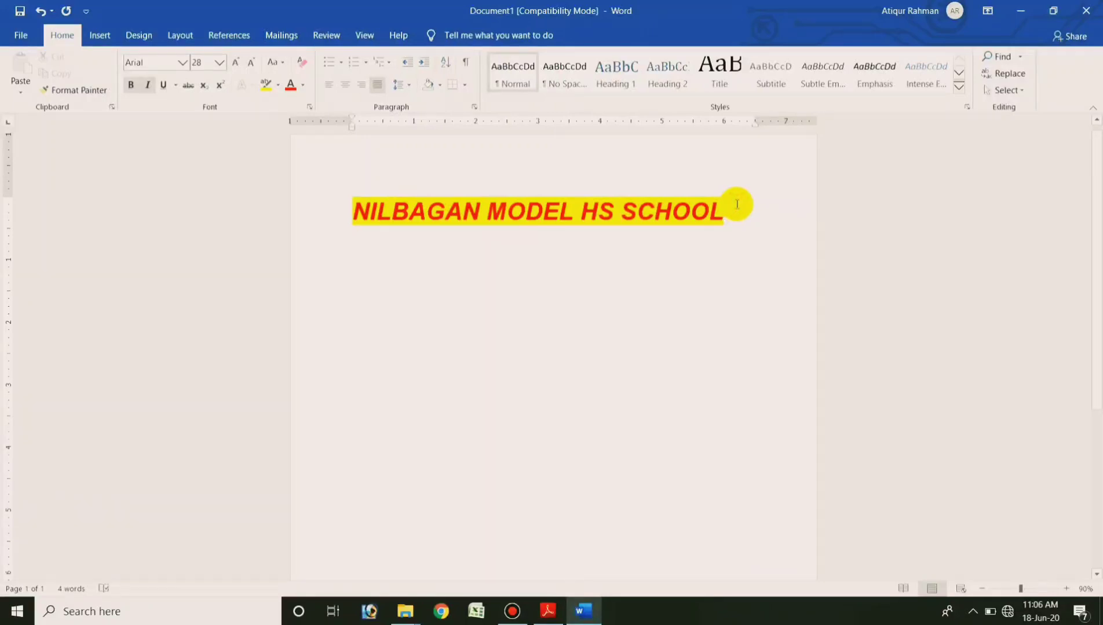
pyautogui.press('Return')
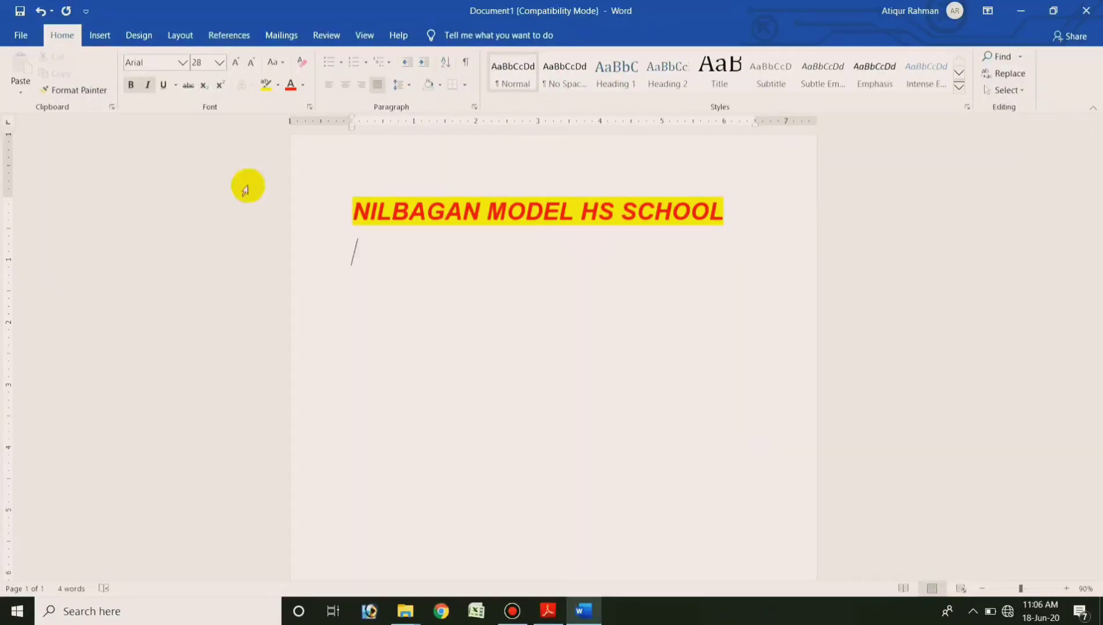
# - Turn off italic and bold for the new empty line below the heading
pyautogui.click(148, 85)
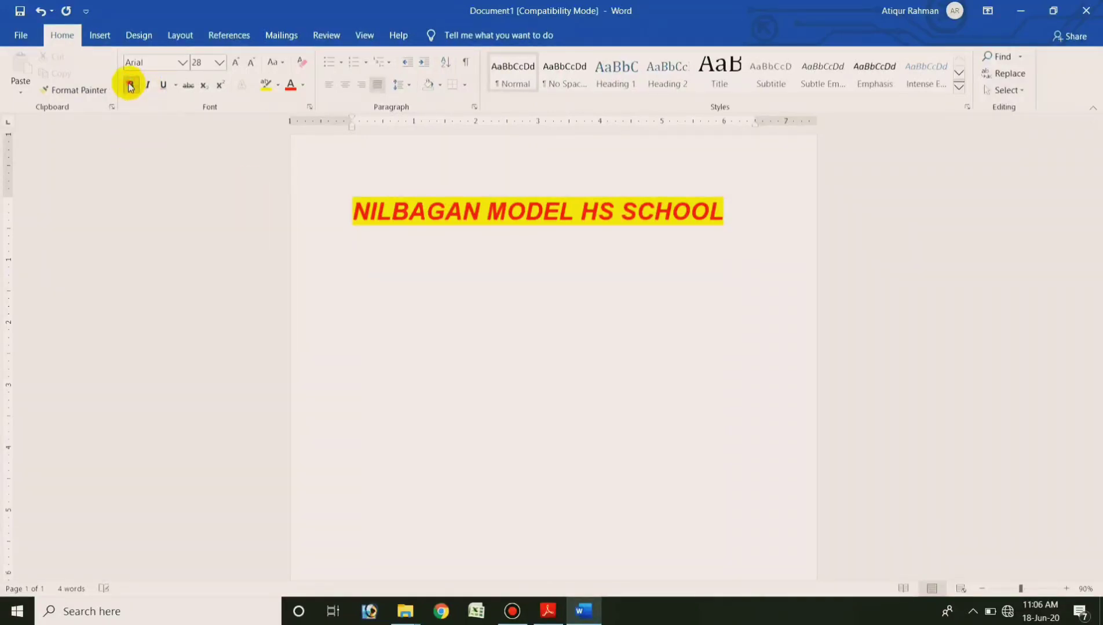
pyautogui.click(131, 85)
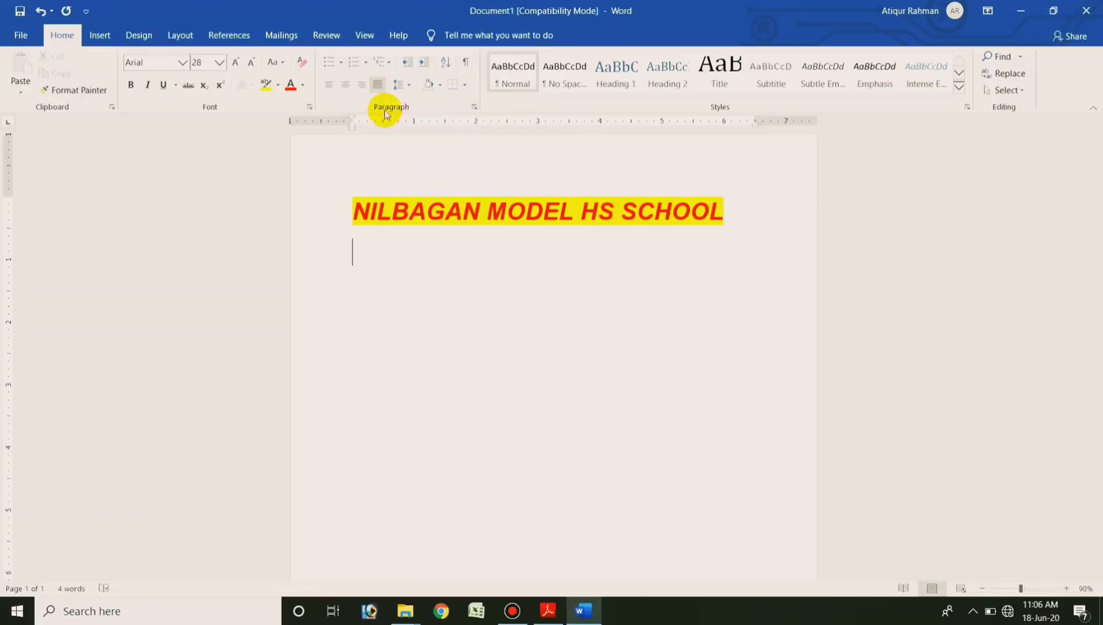
# - Start an arrow-bulleted list with Mongo and Orange, leaving an empty third bullet
pyautogui.click(340, 62)
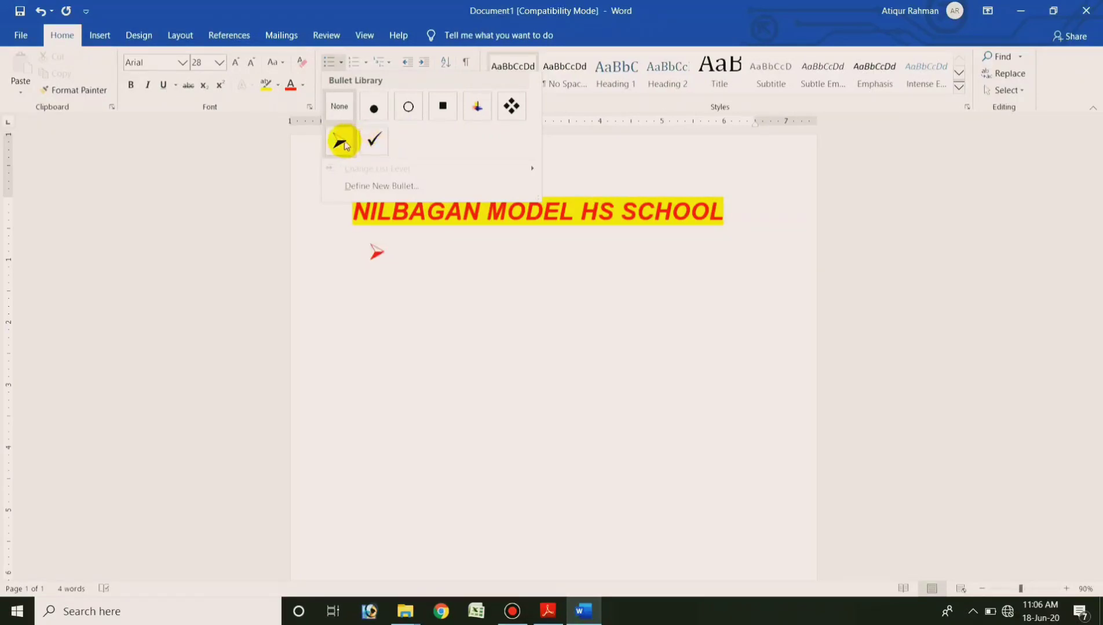
pyautogui.click(341, 142)
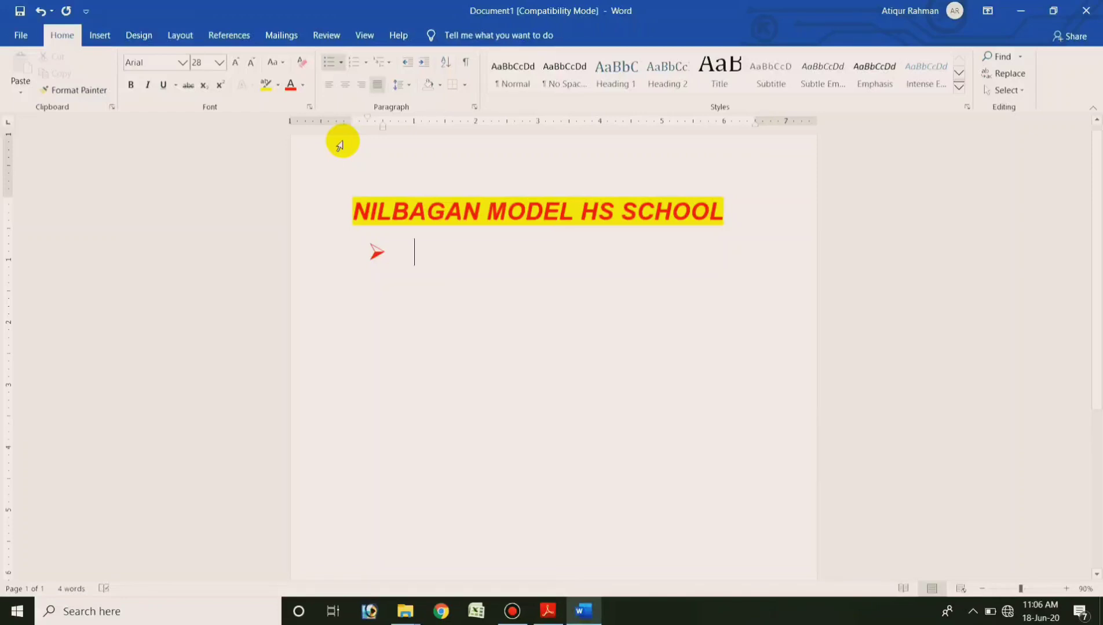
pyautogui.write('Mongo')
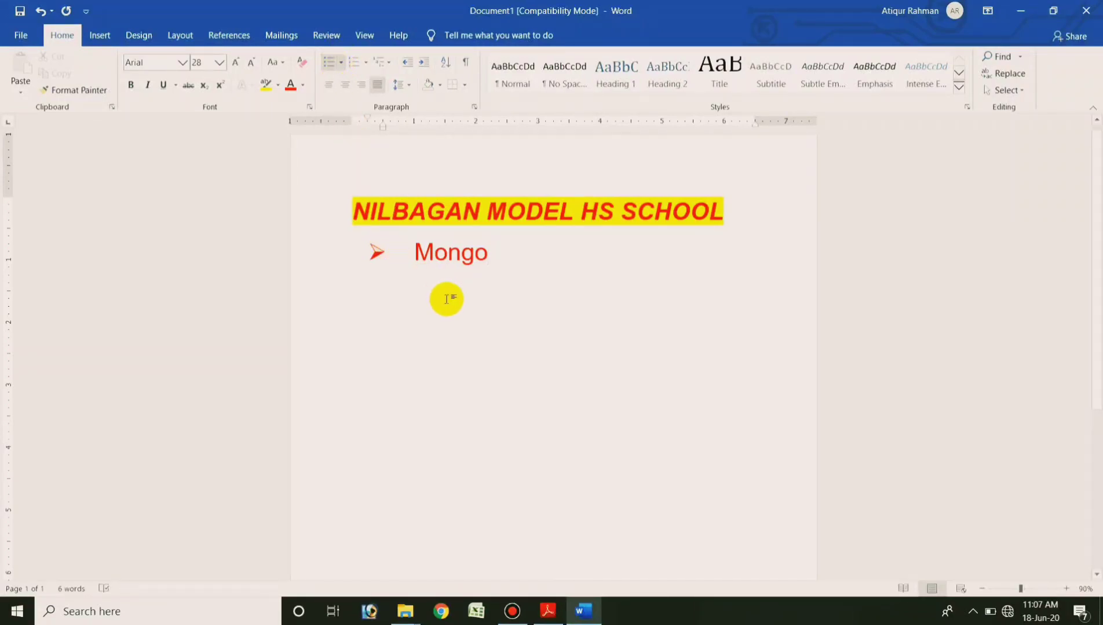
pyautogui.press('Return')
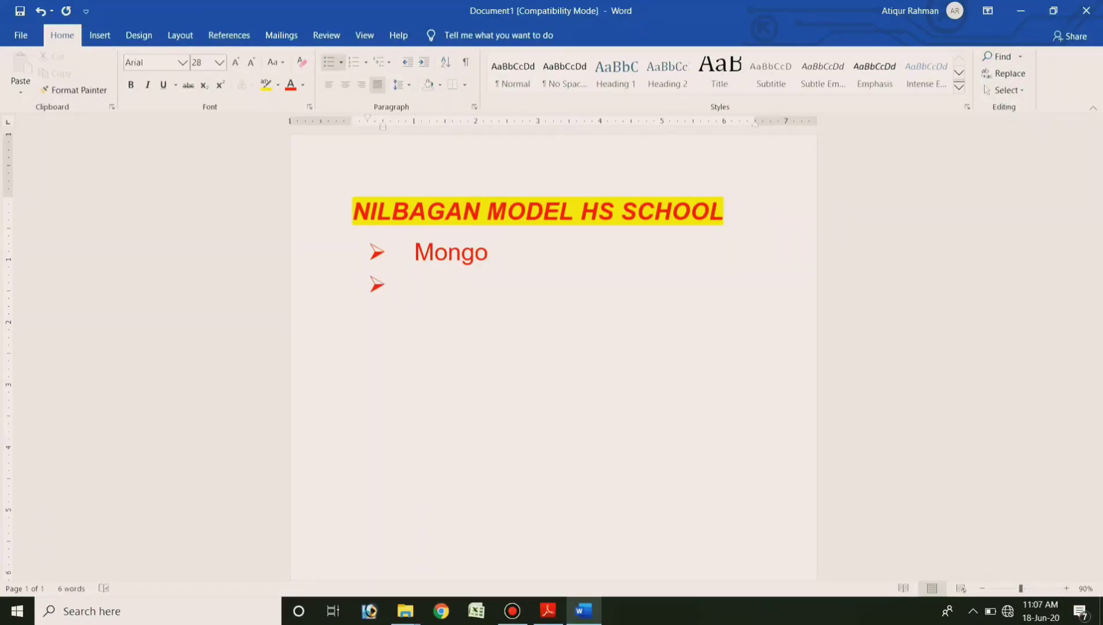
pyautogui.write('Orange')
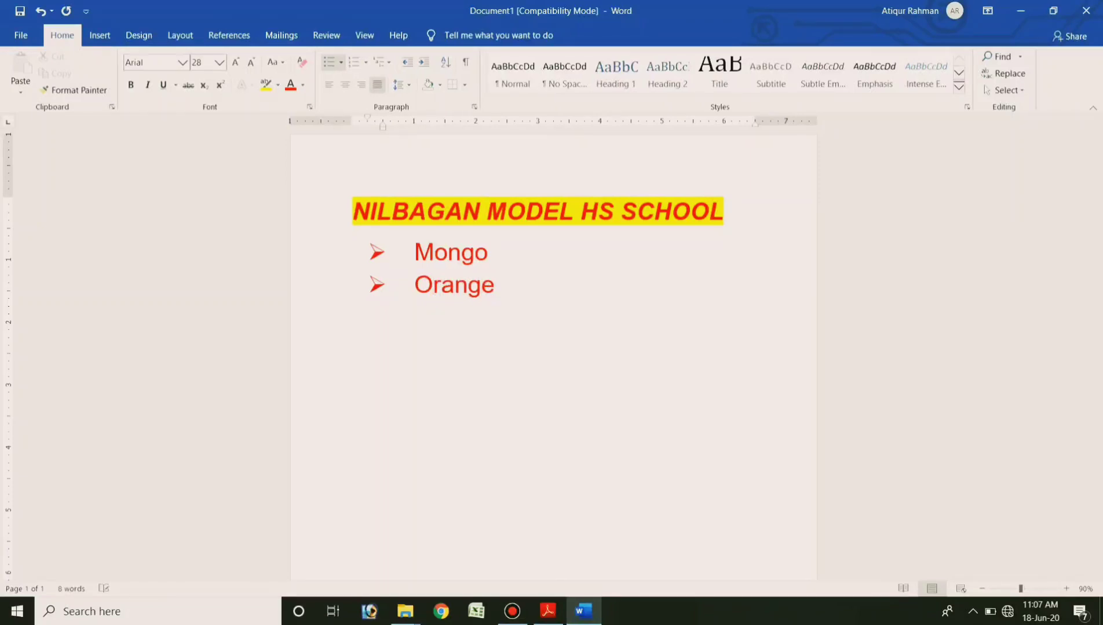
pyautogui.press('Return')
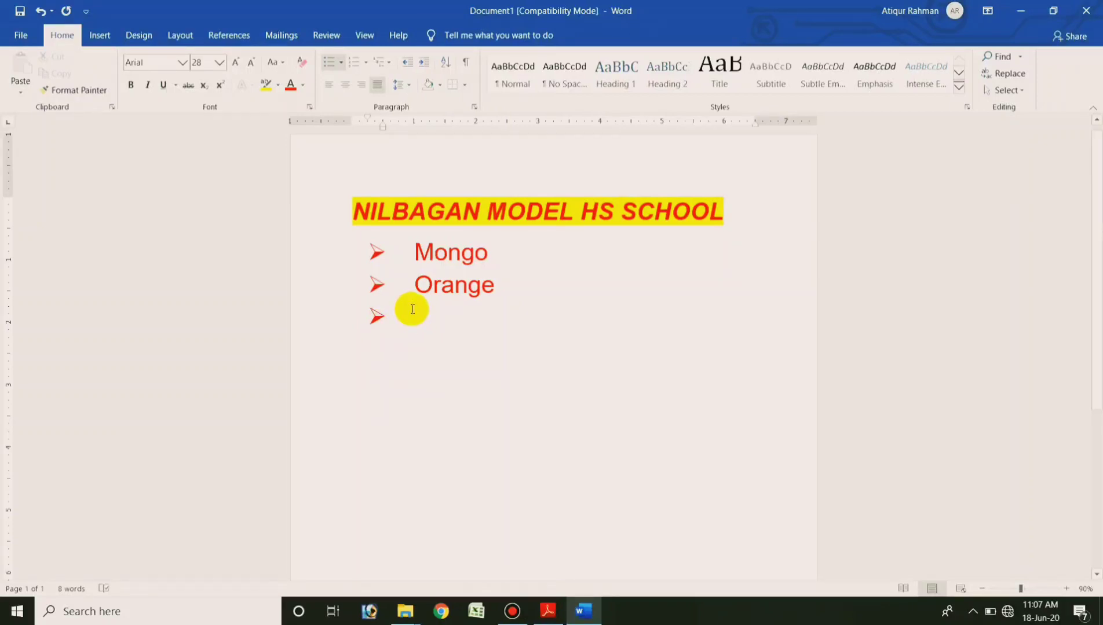
# - Switch the fruit list to the multicolour library bullet and end the list after Orange
pyautogui.click(343, 62)
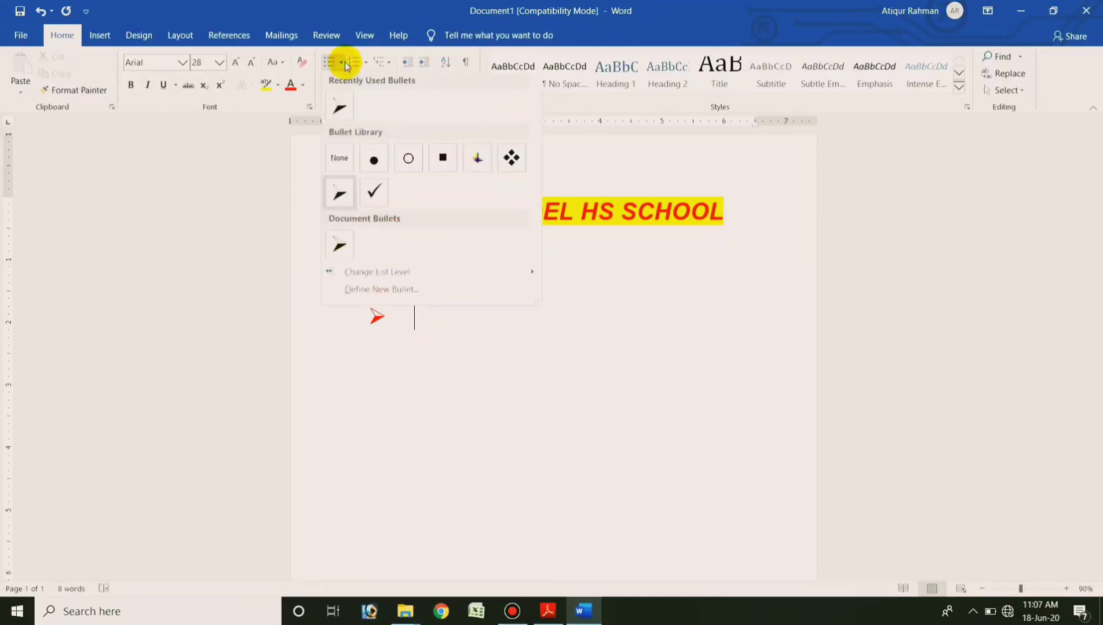
pyautogui.click(512, 158)
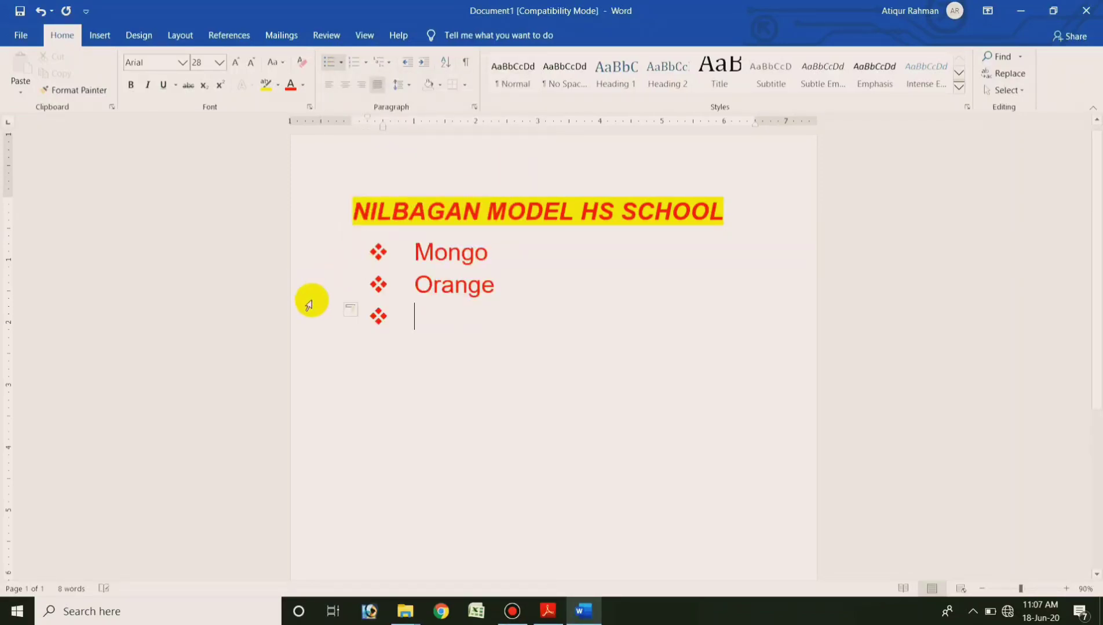
pyautogui.click(342, 63)
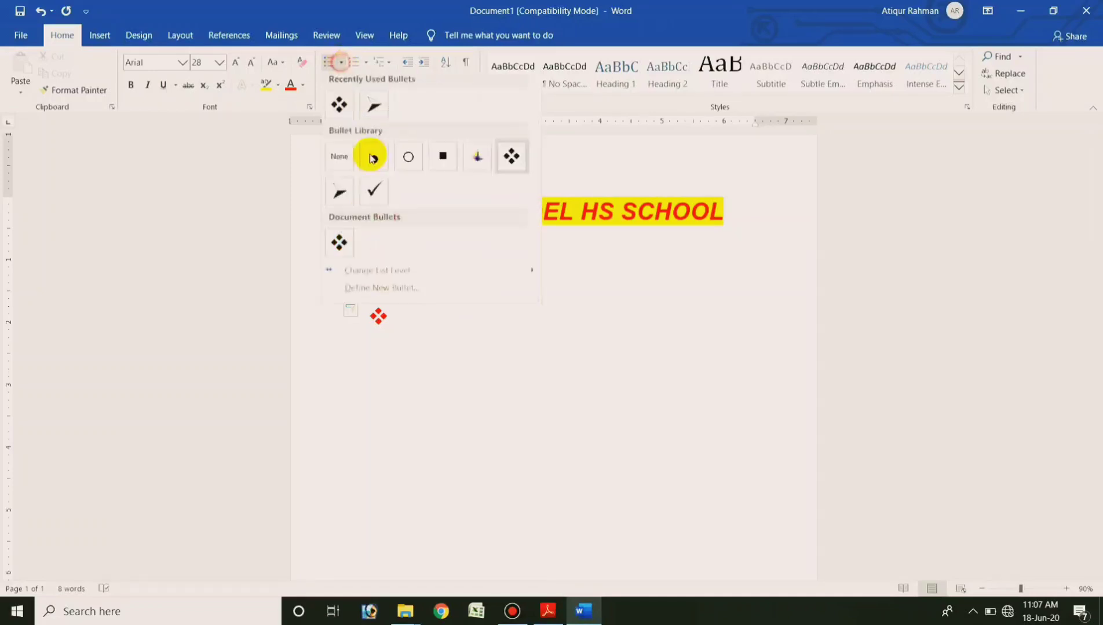
pyautogui.click(478, 157)
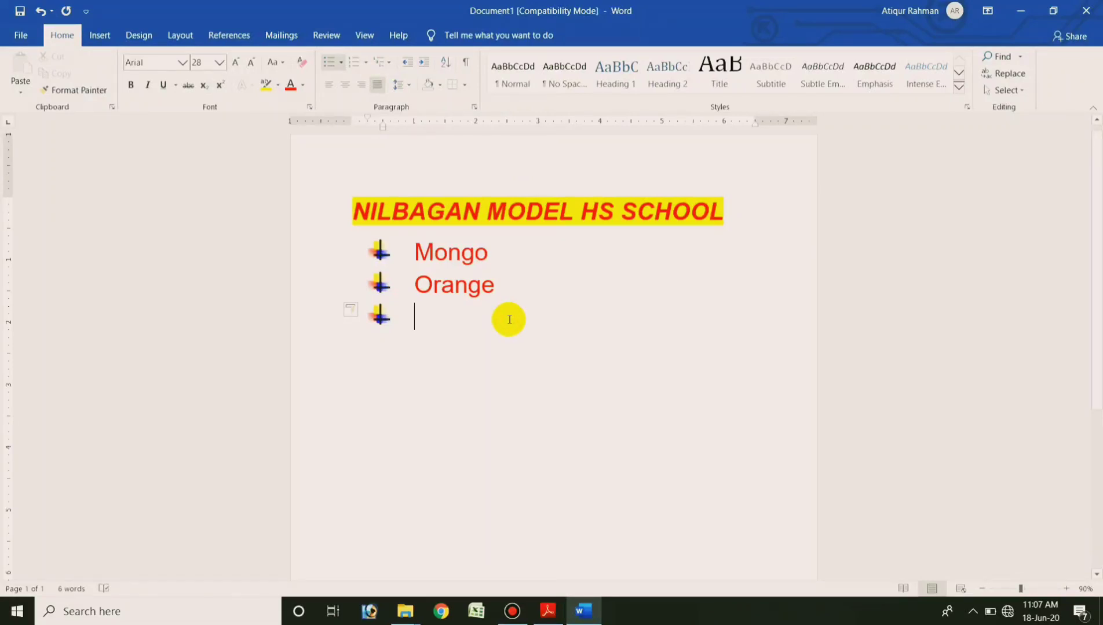
pyautogui.press('Return')
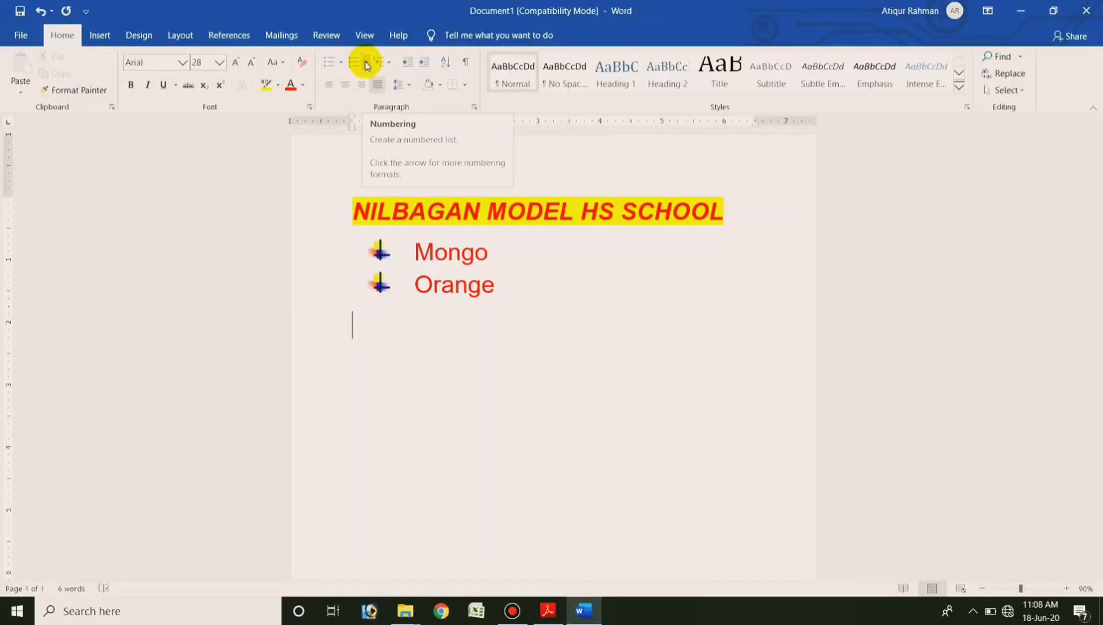
# - Type '1. ' to auto-number, then list Ram, Sham, Rina and Tina, leaving an empty fifth item
pyautogui.write('1.')
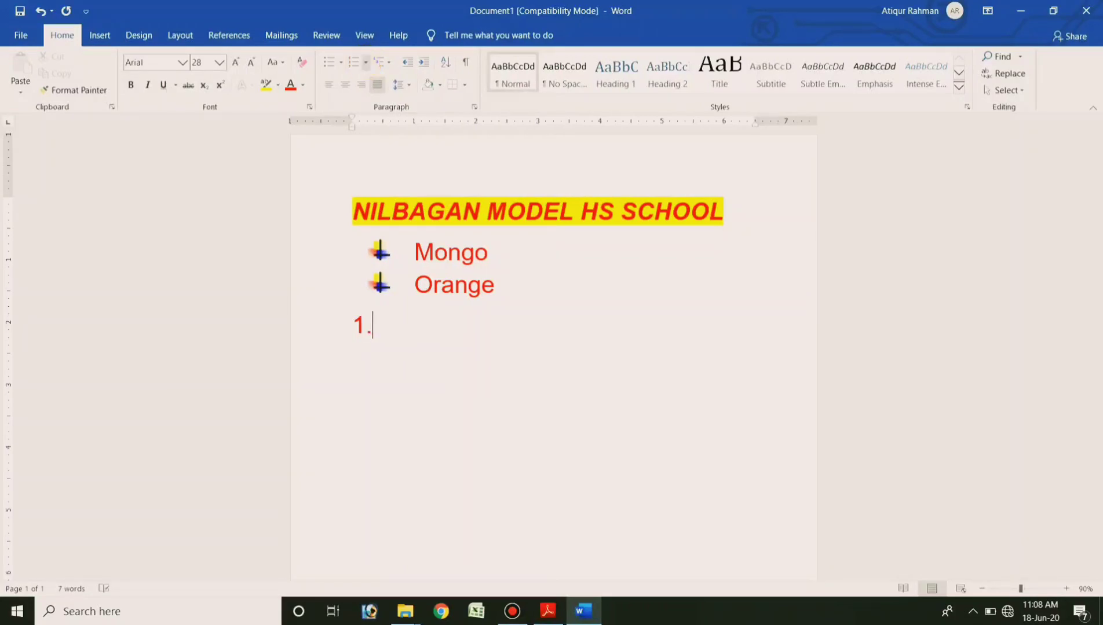
pyautogui.press('space')
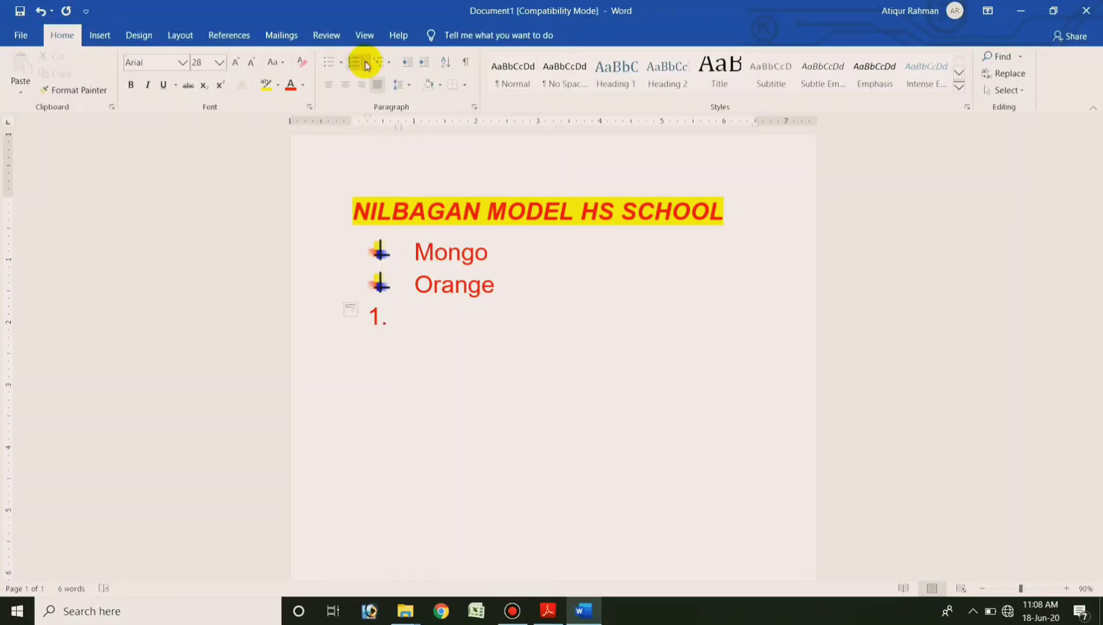
pyautogui.write('Ram')
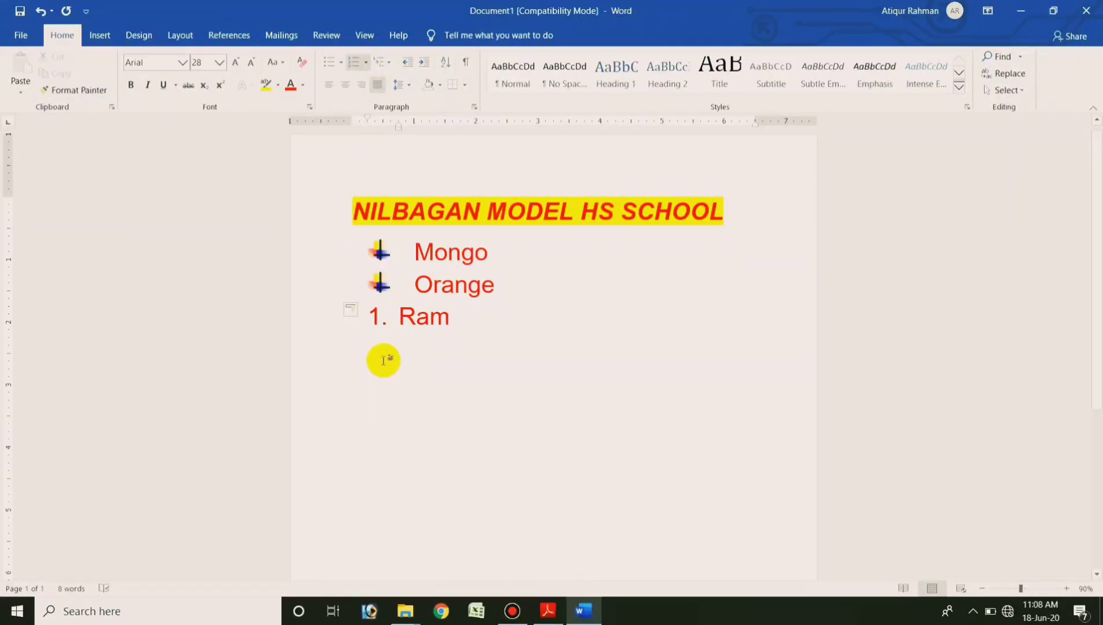
pyautogui.press('Return')
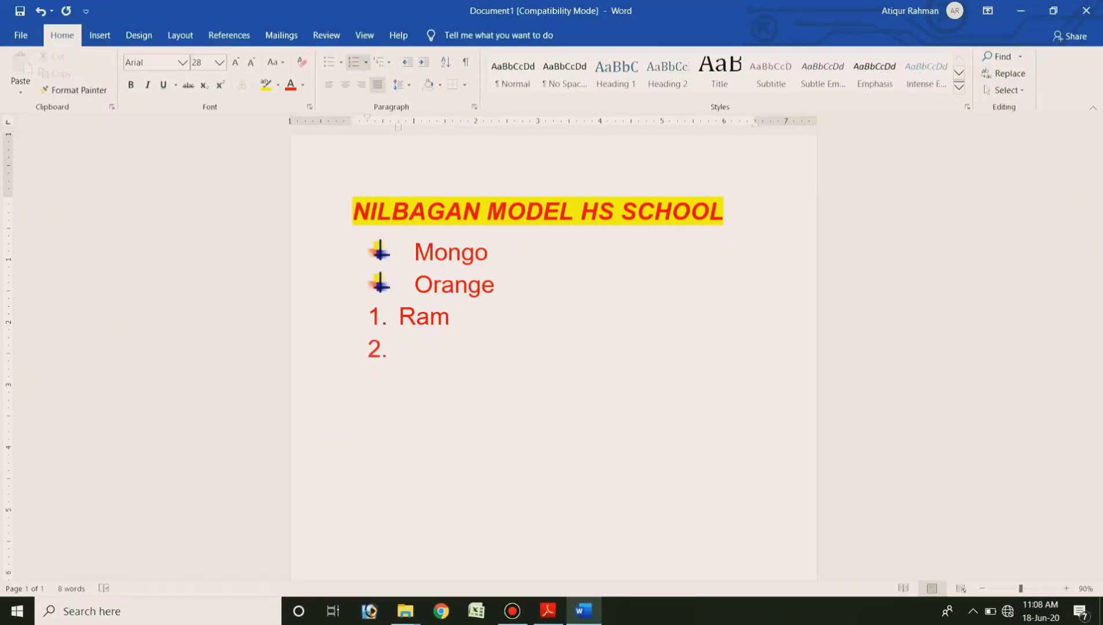
pyautogui.click(386, 351)
pyautogui.write('Sham')
pyautogui.press('Return')
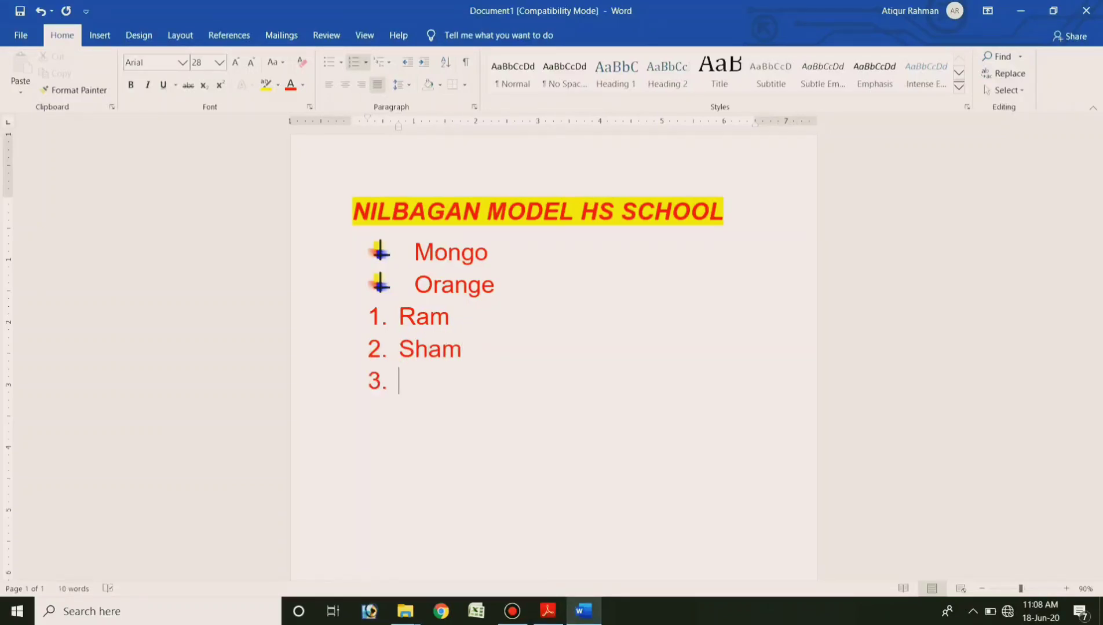
pyautogui.write('Rina')
pyautogui.press('Return')
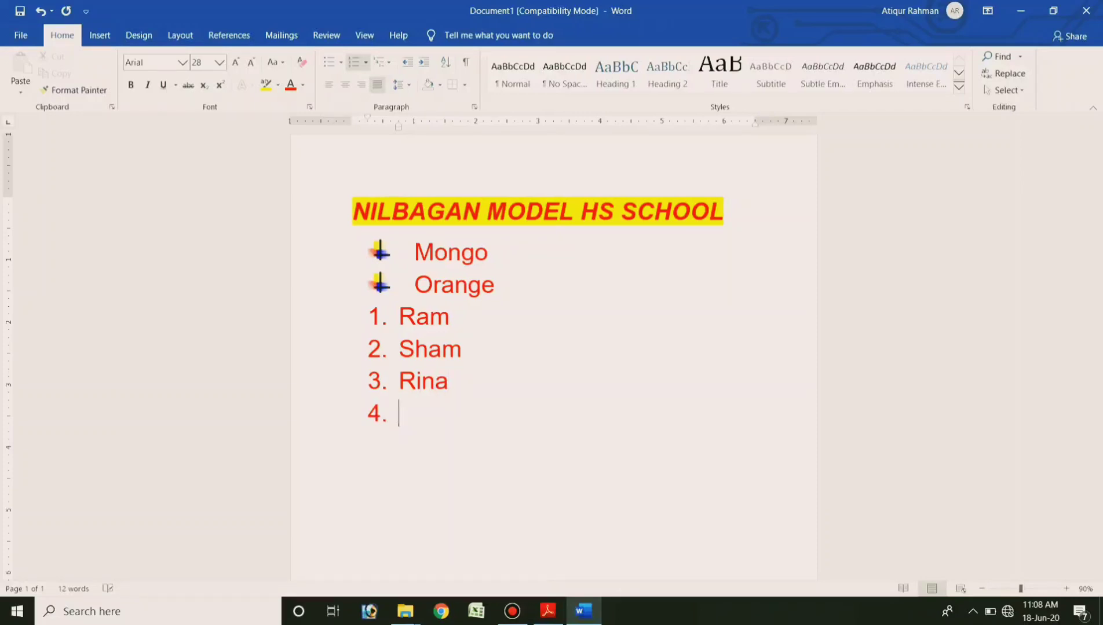
pyautogui.write('Tina')
pyautogui.press('Return')
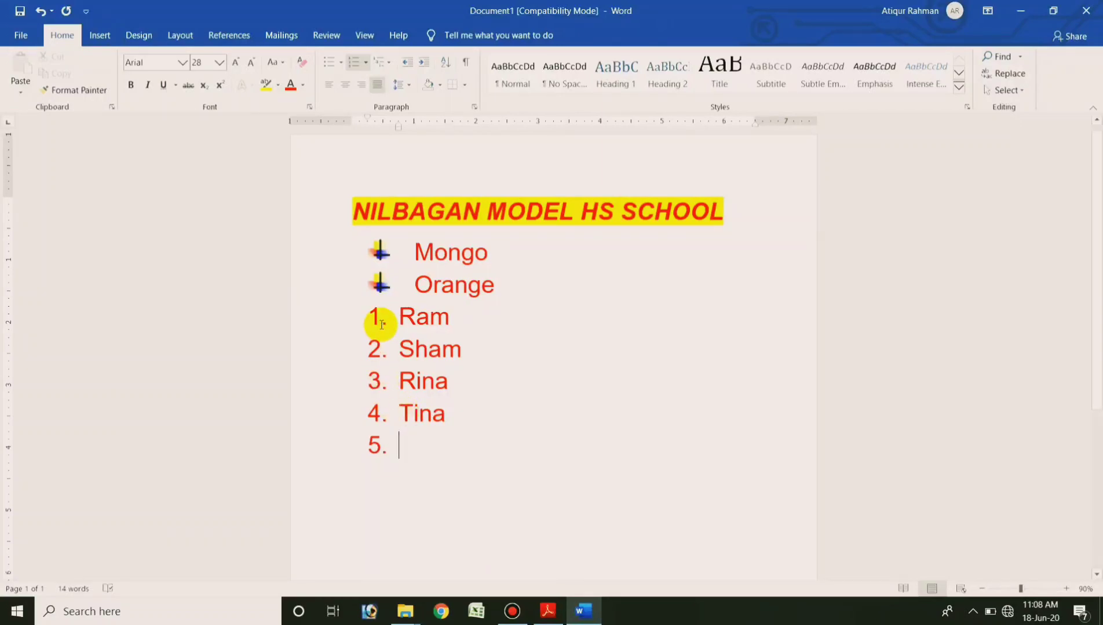
# - Browse the Numbering Library and preview Roman numeral numbering on the names list
pyautogui.click(365, 63)
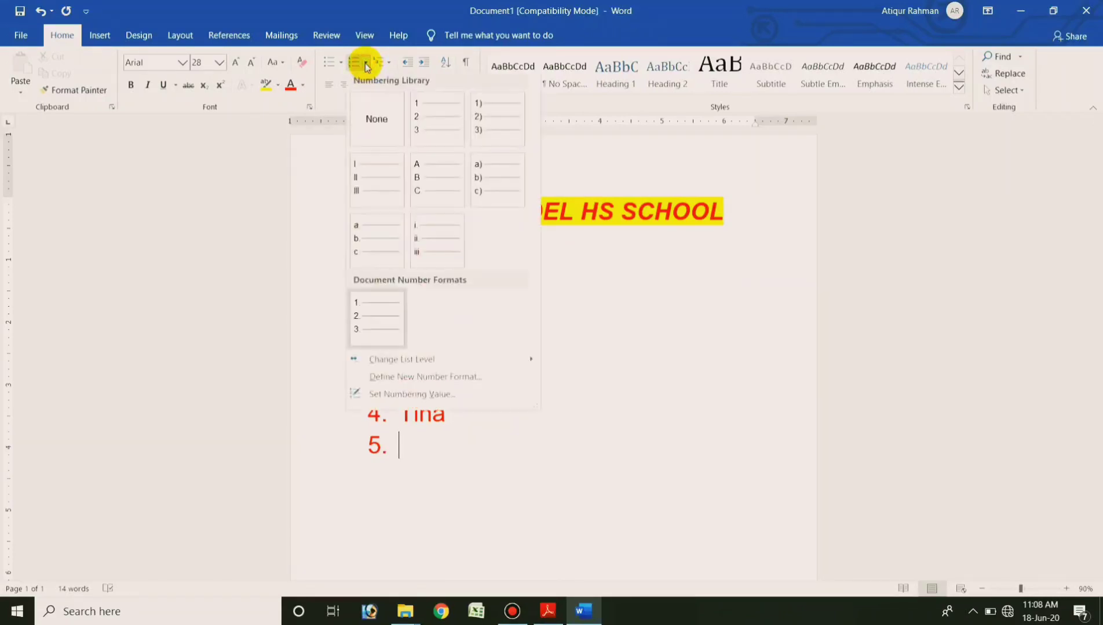
pyautogui.click(365, 63)
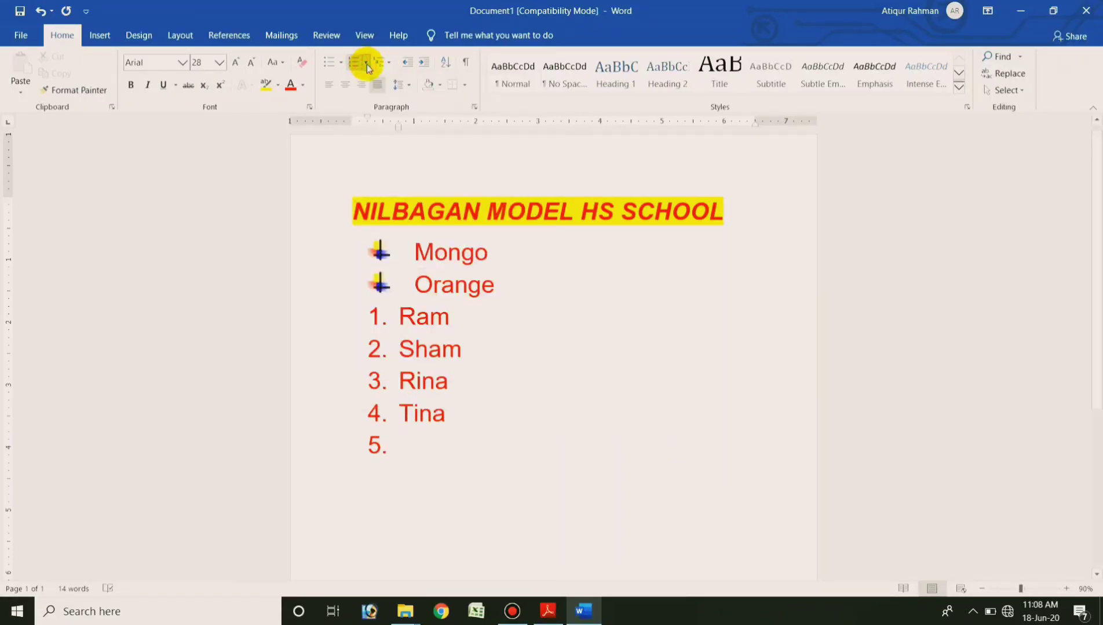
pyautogui.click(366, 65)
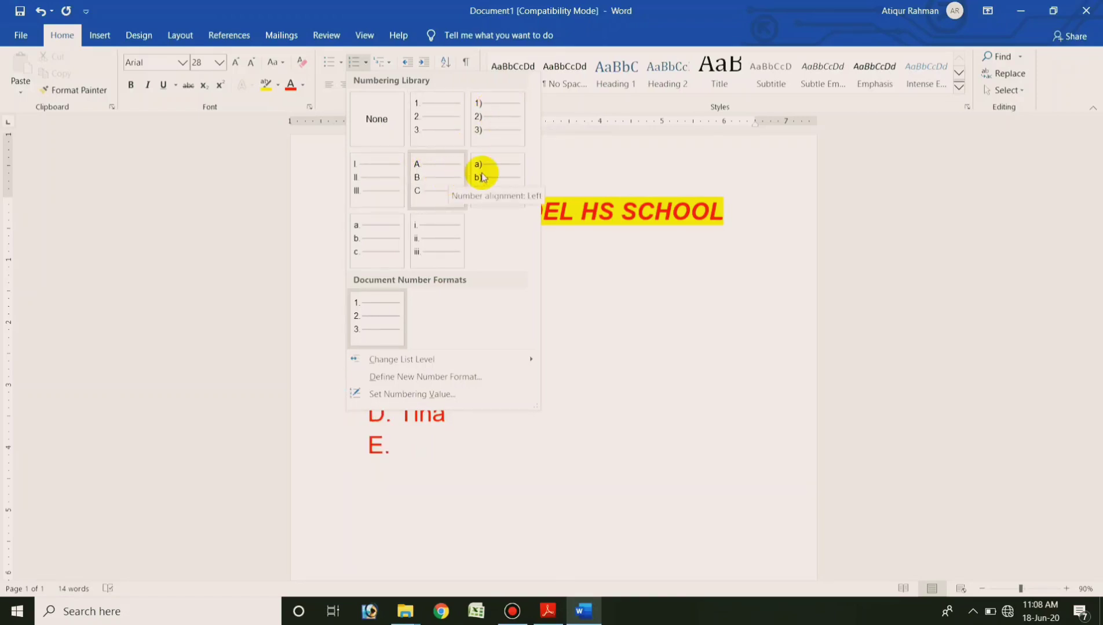
pyautogui.click(430, 258)
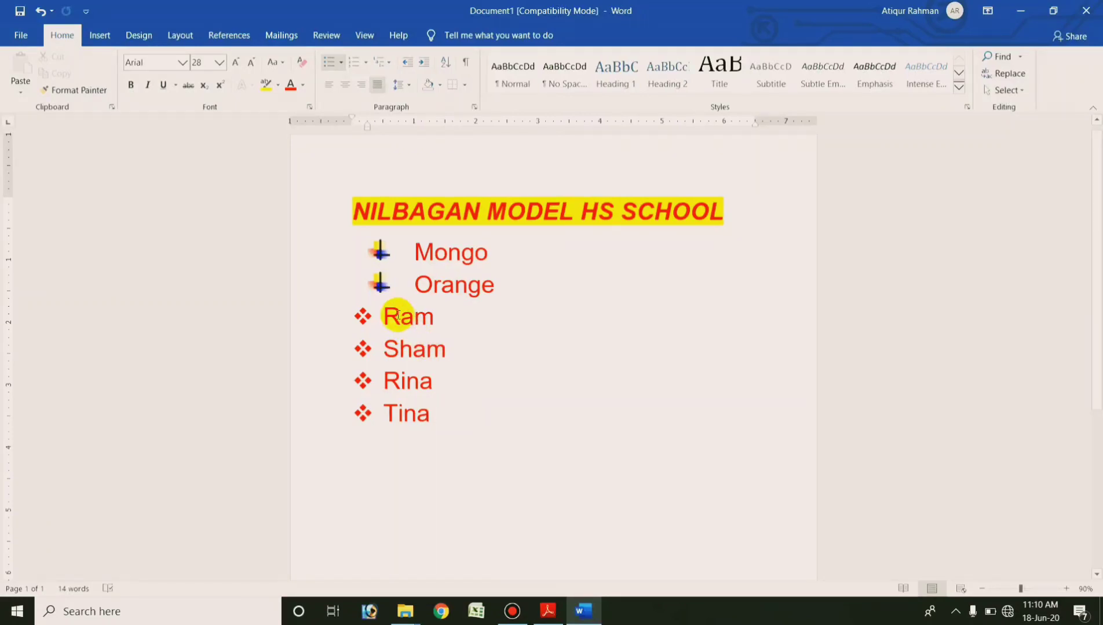
# - Select the Rina and Tina items in the names list
pyautogui.moveTo(384, 313); pyautogui.dragTo(427, 349)
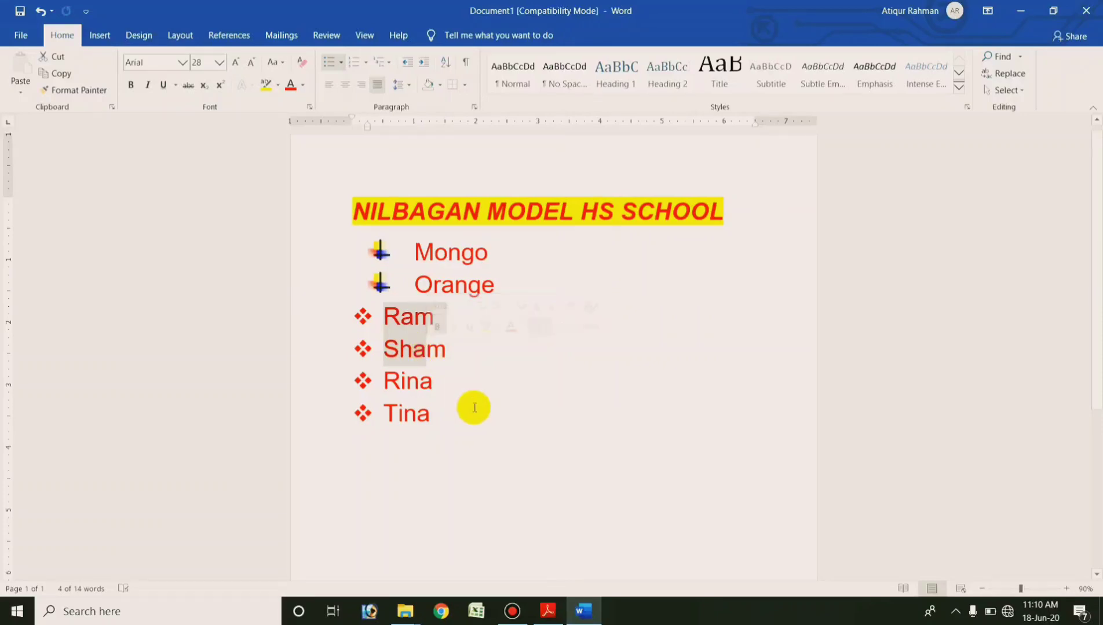
pyautogui.click(474, 407)
pyautogui.moveTo(447, 411); pyautogui.dragTo(396, 384)
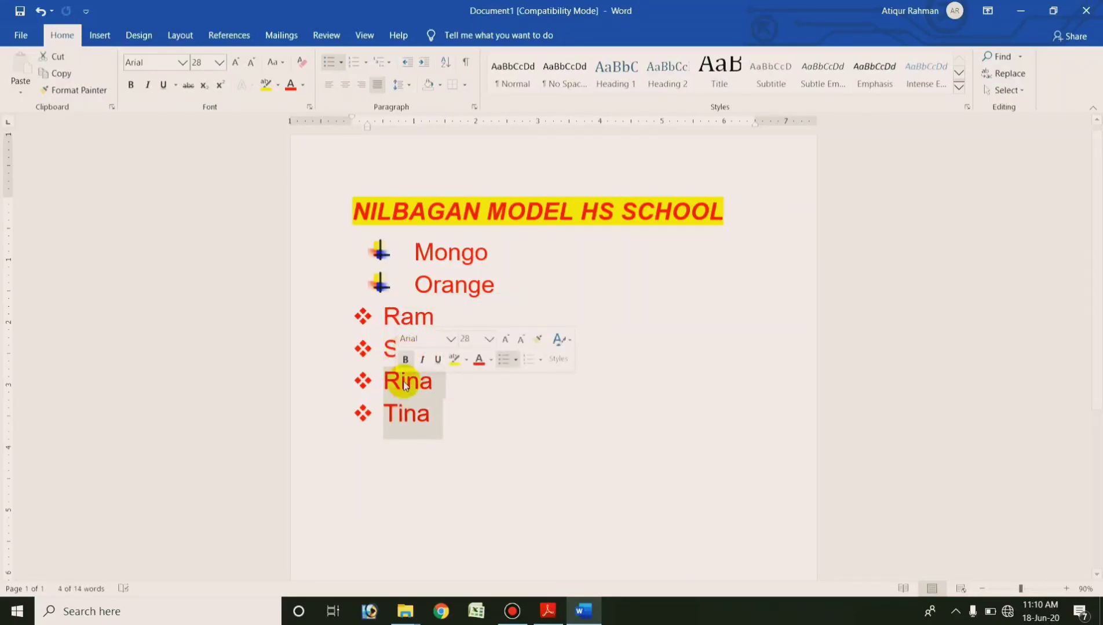
pyautogui.click(464, 427)
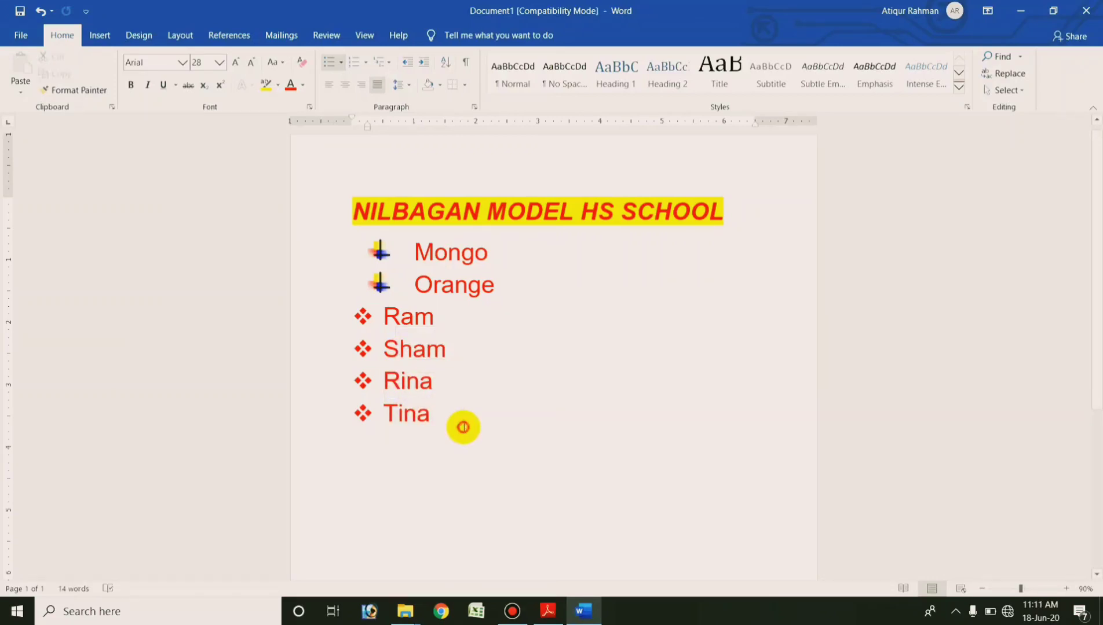
pyautogui.moveTo(461, 426); pyautogui.dragTo(394, 385)
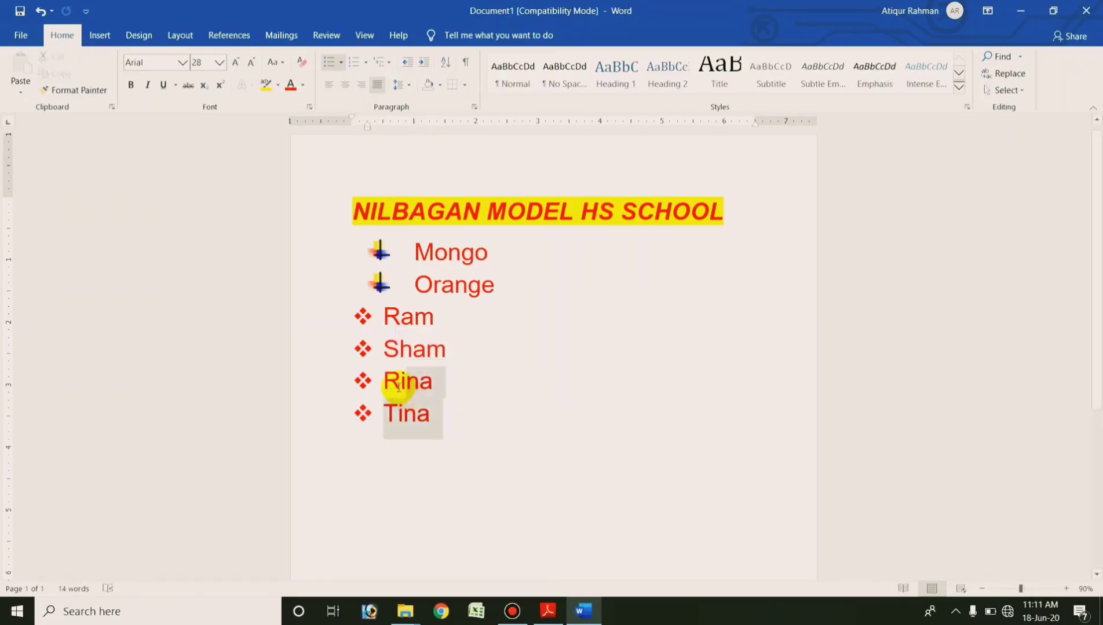
# - Try 2.5 line spacing on the Rina and Tina items
pyautogui.click(409, 89)
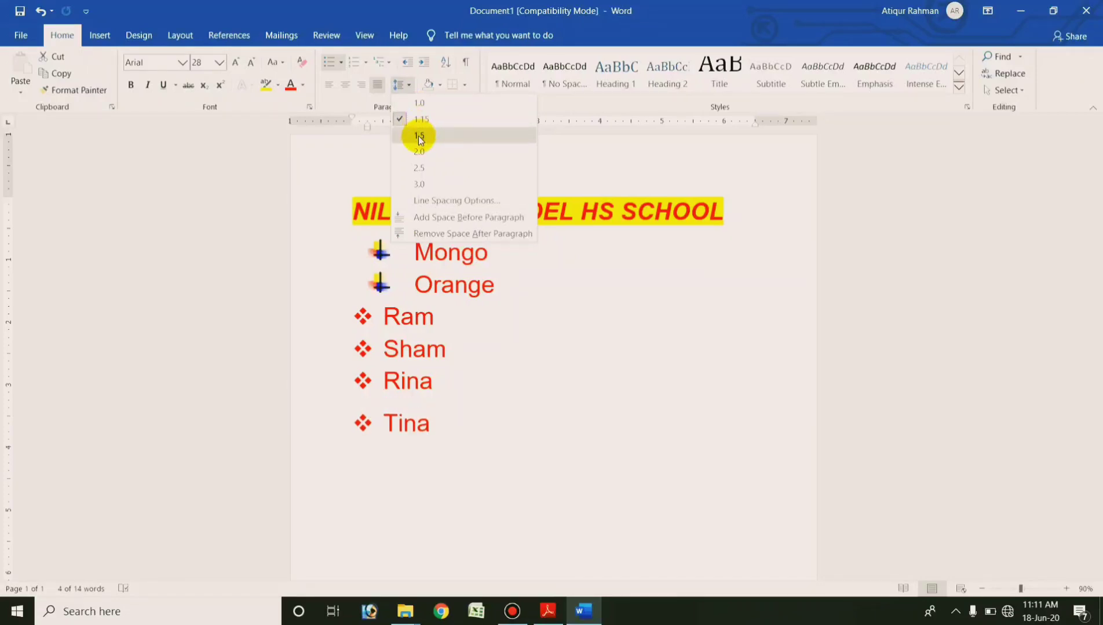
pyautogui.click(419, 169)
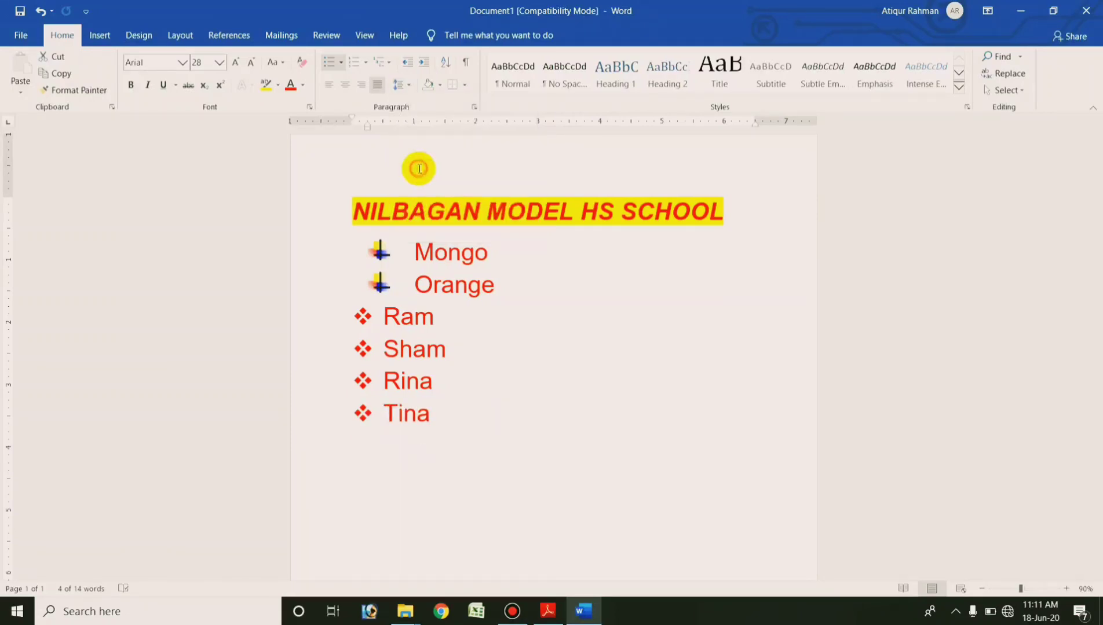
pyautogui.click(554, 418)
pyautogui.click(504, 454)
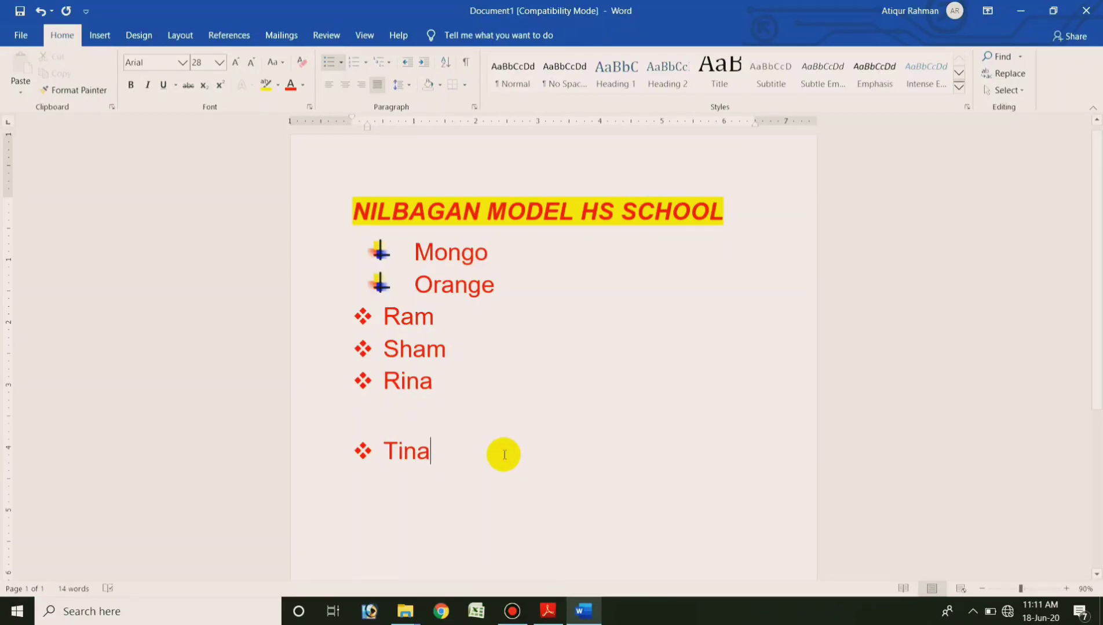
# - Apply 1.5 line spacing to the entire document
pyautogui.hotkey('ctrl', 'a')
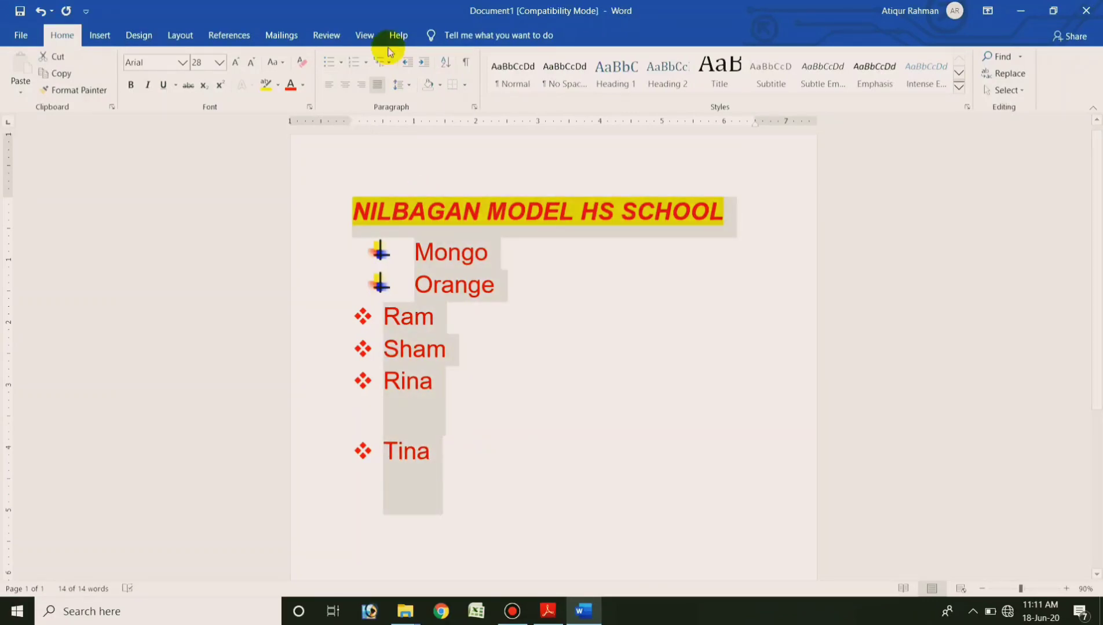
pyautogui.click(408, 86)
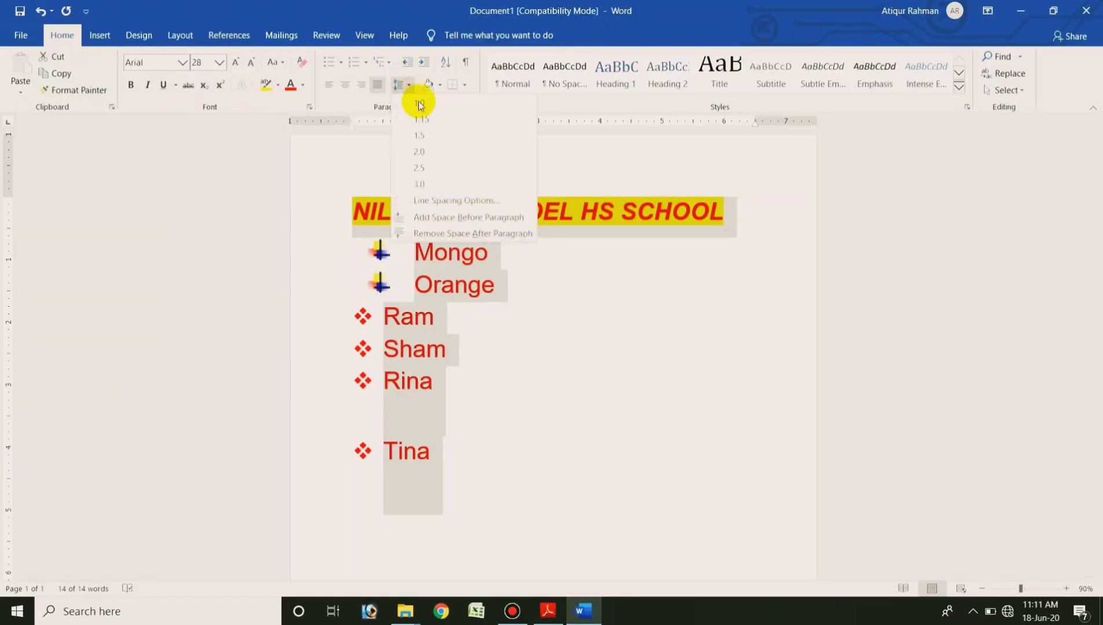
pyautogui.click(423, 135)
pyautogui.click(507, 471)
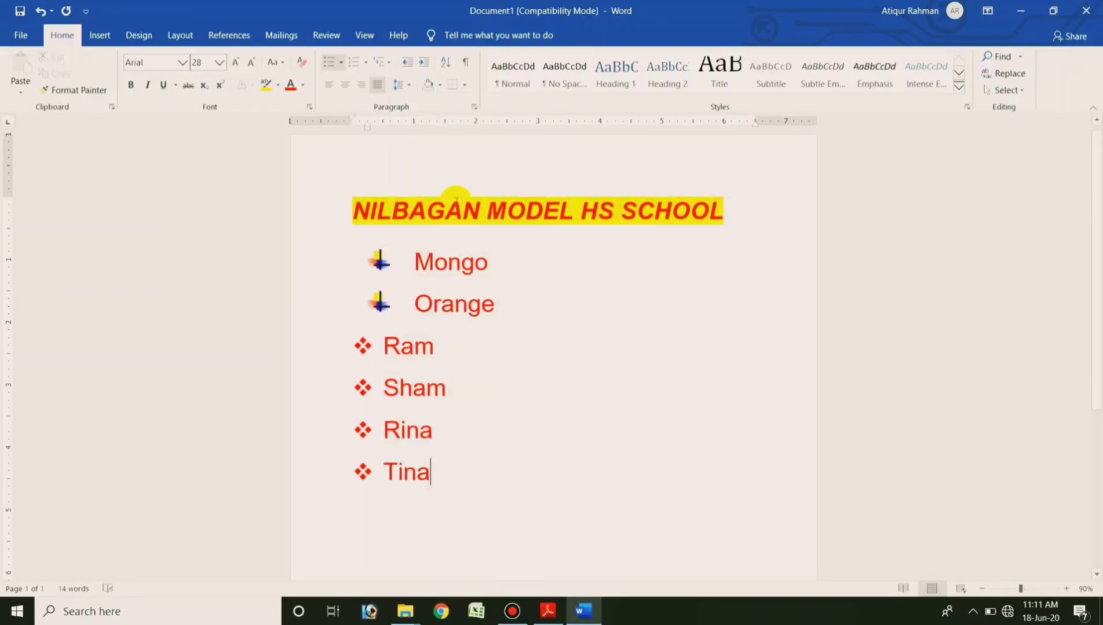